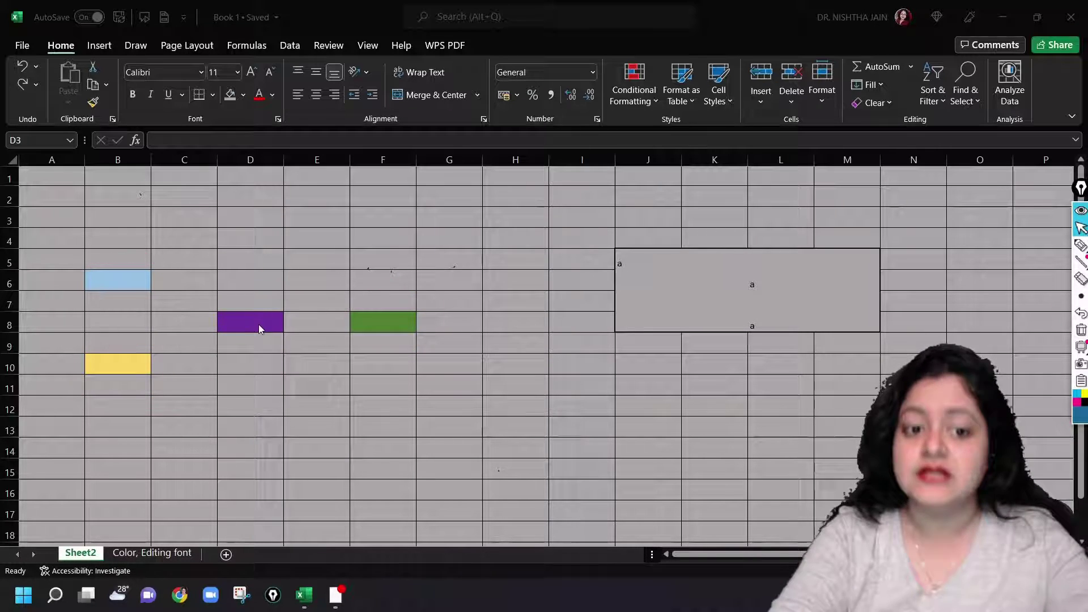
# - Select column E, comparing it with single-cell selections at B7, B10, E5 and G5
pyautogui.click(113, 294)
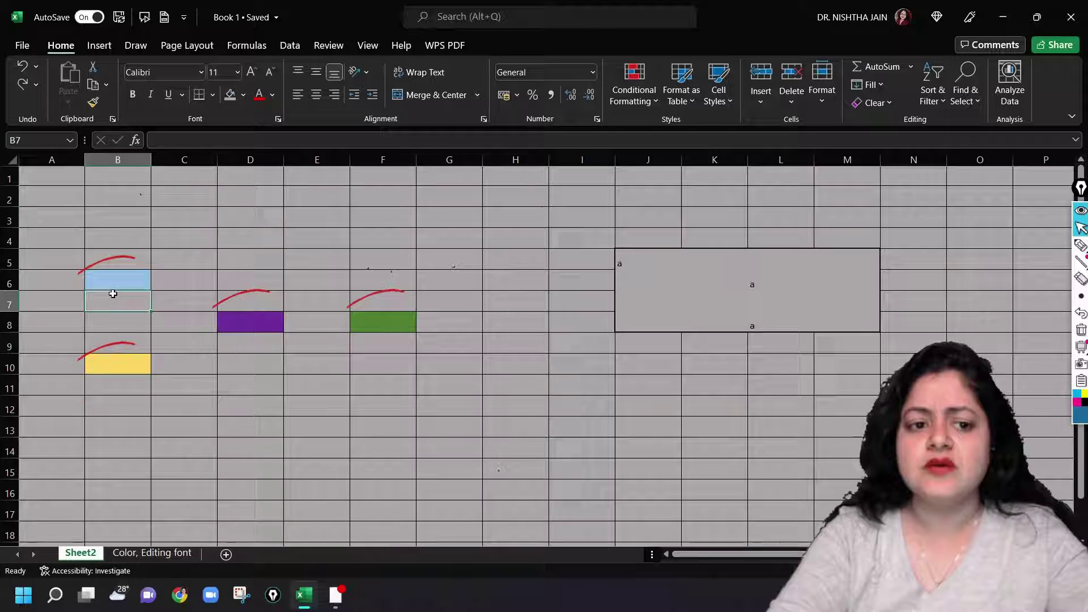
pyautogui.click(120, 362)
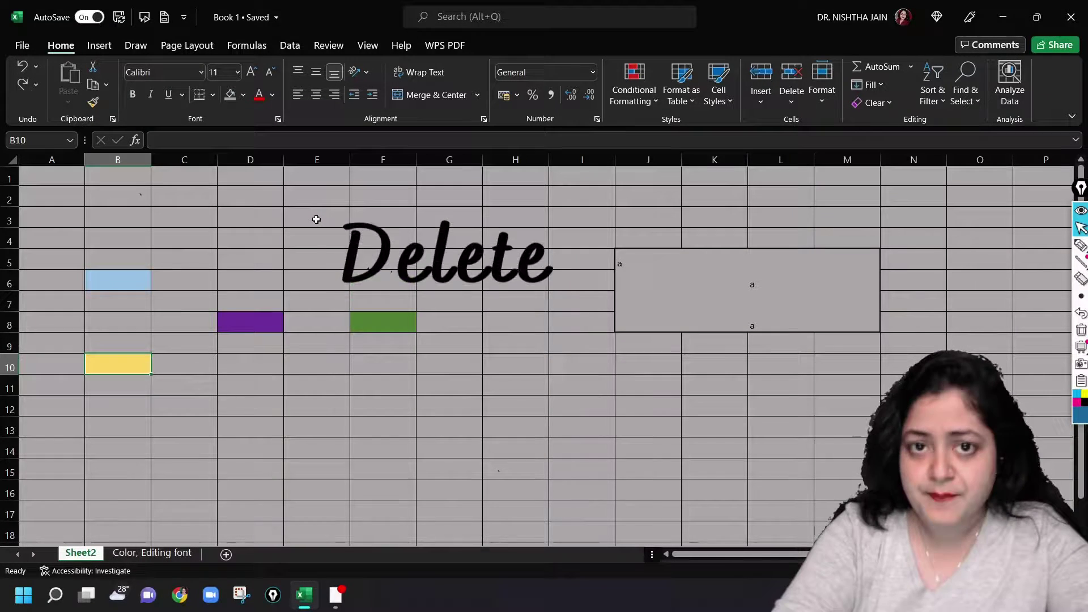
pyautogui.click(317, 159)
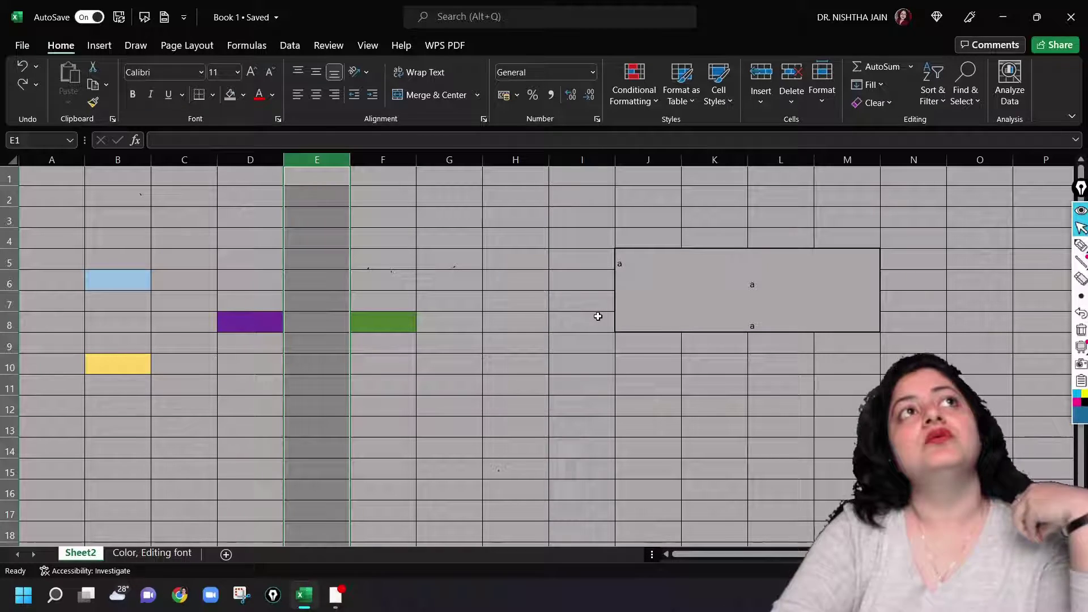
pyautogui.click(322, 257)
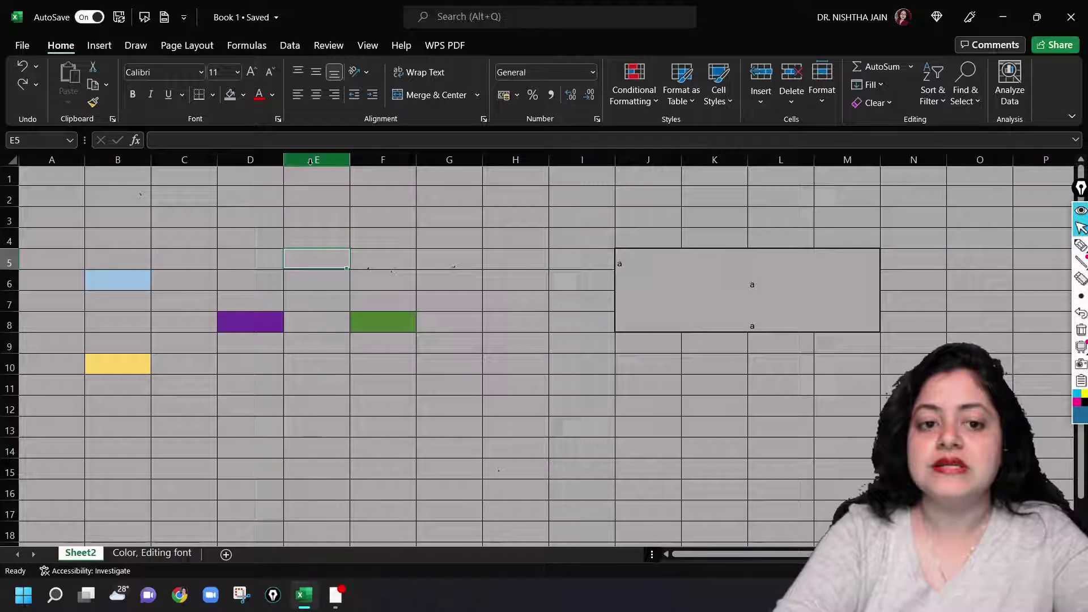
pyautogui.click(310, 161)
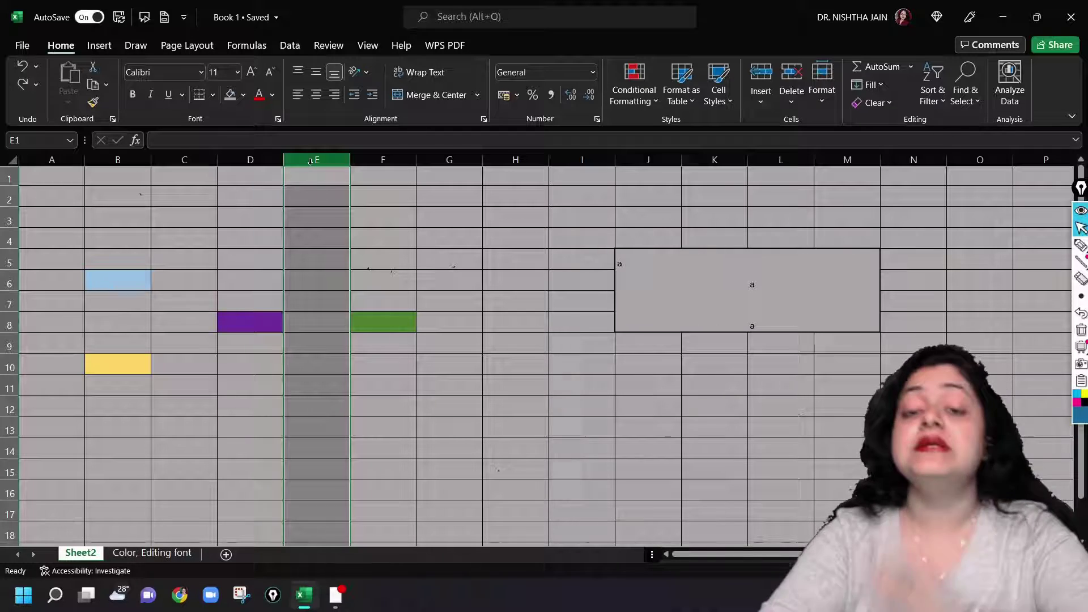
pyautogui.click(457, 252)
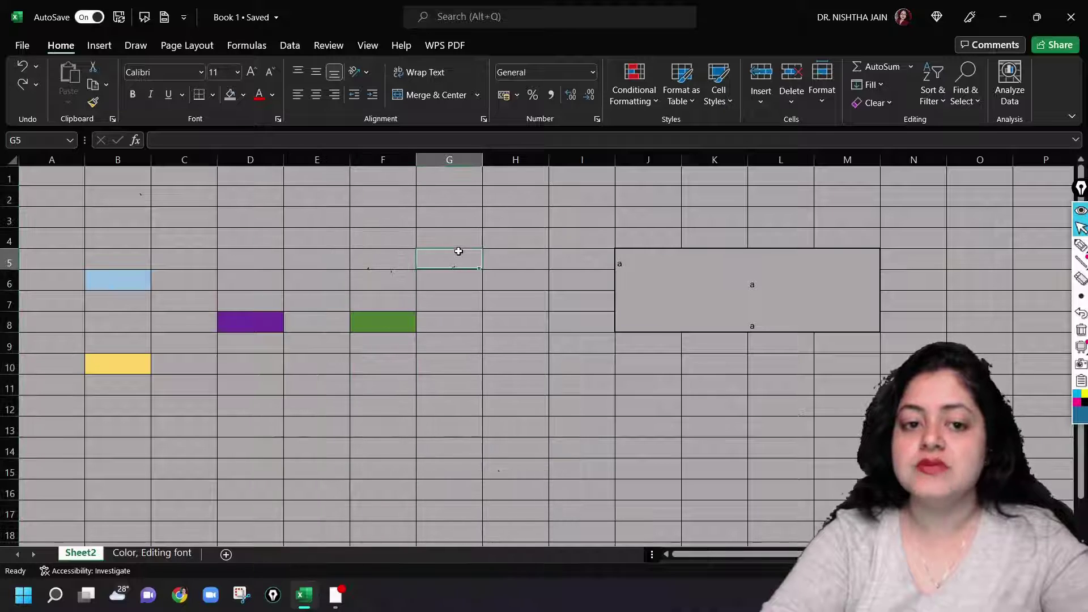
pyautogui.click(315, 161)
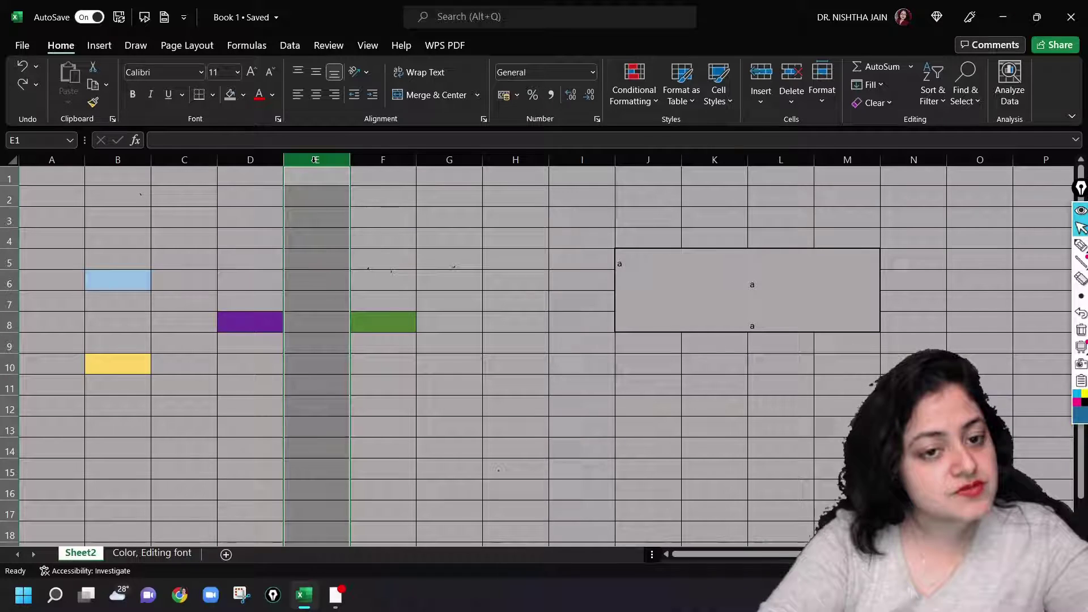
# - Delete column E through its context menu, then undo the deletion
pyautogui.rightClick(315, 160)
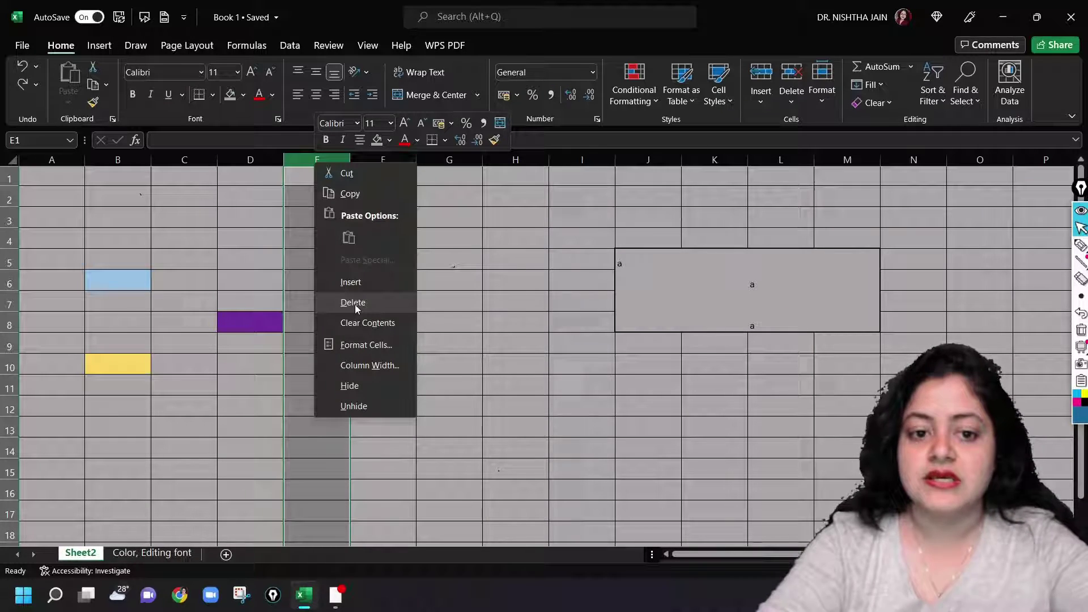
pyautogui.click(354, 304)
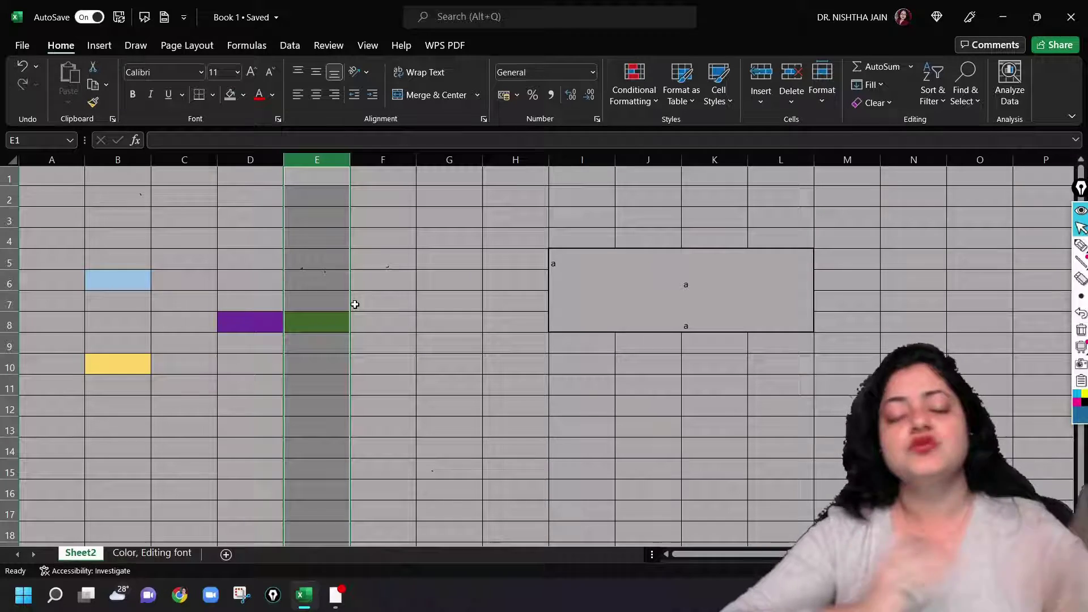
pyautogui.hotkey('ctrl', 'shift', '+')
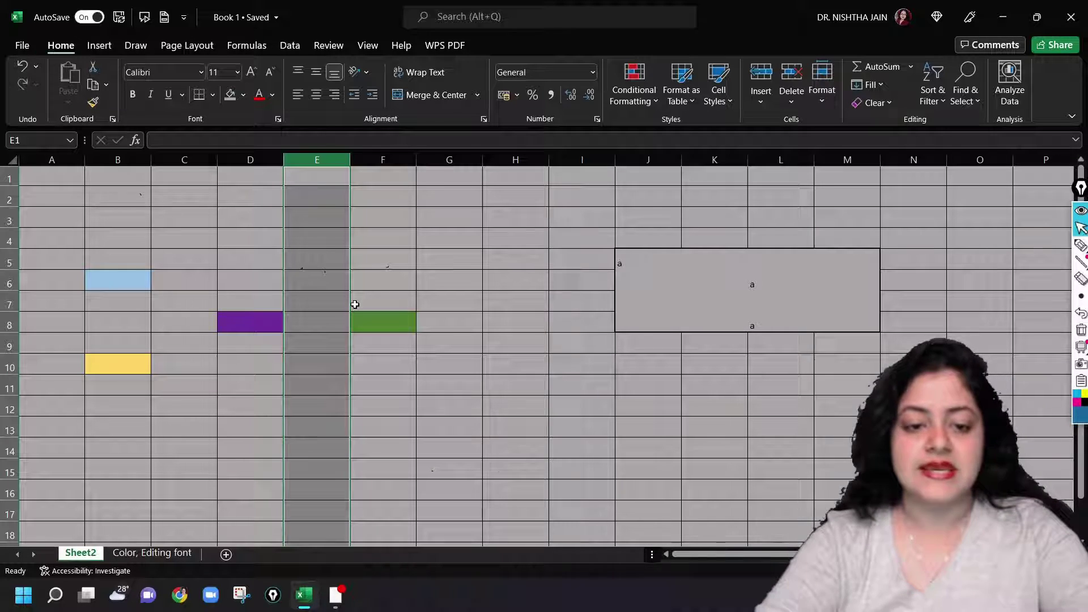
# - Delete column E again so the green cell and 'a' block shift left
pyautogui.click(395, 238)
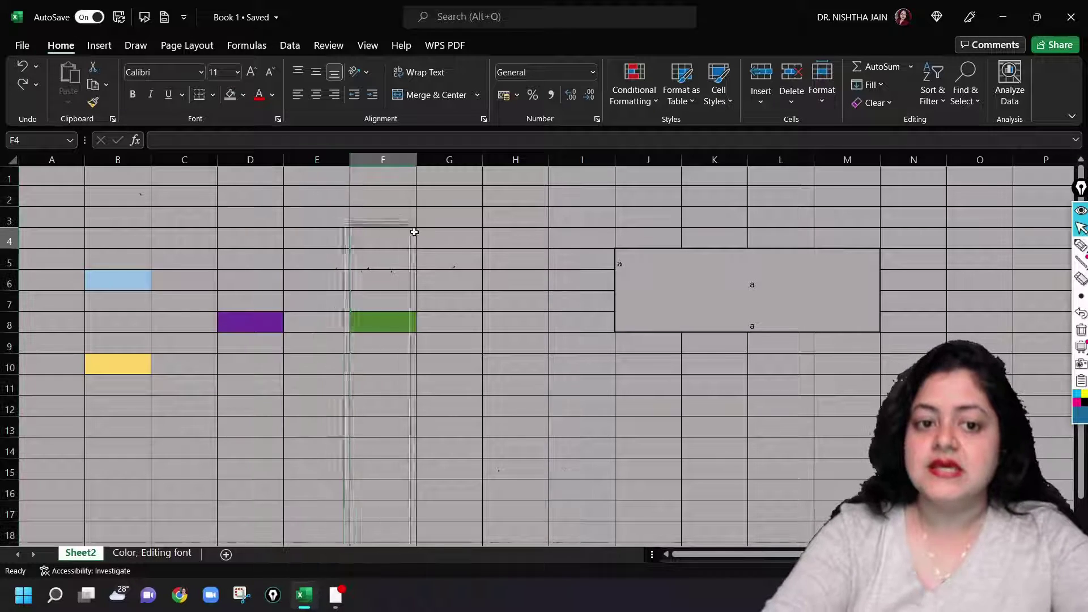
pyautogui.click(320, 157)
pyautogui.rightClick(320, 157)
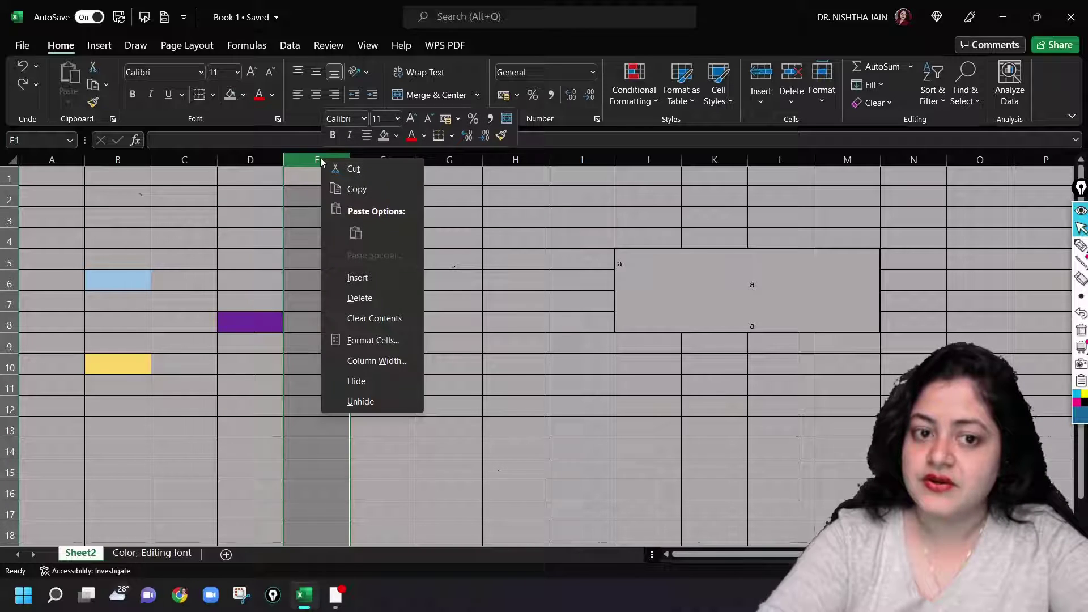
pyautogui.click(355, 295)
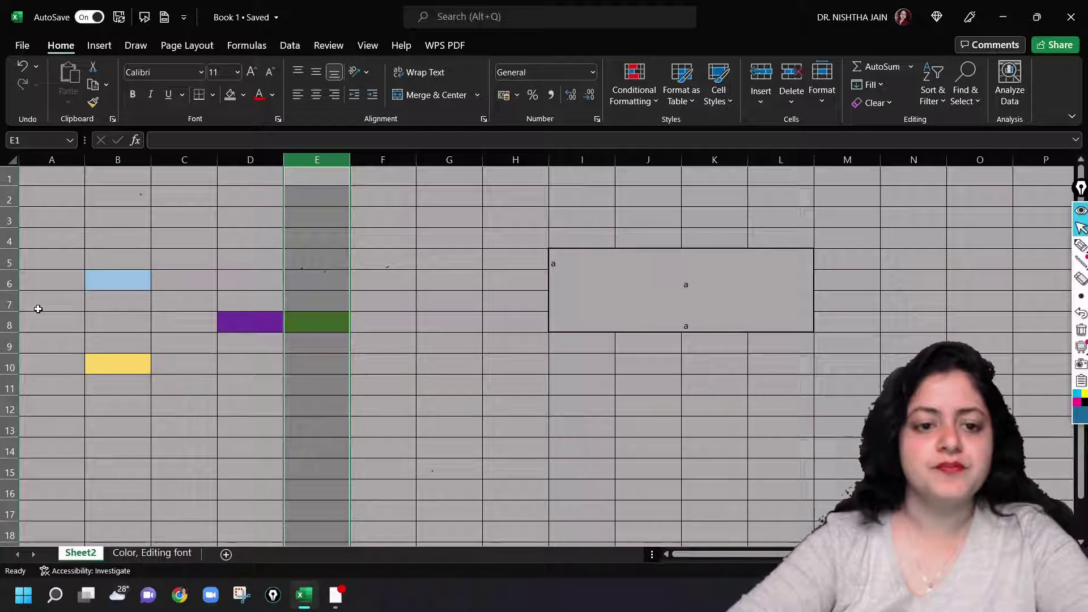
# - Undo the column deletion to restore column E, then select row 5
pyautogui.click(245, 368)
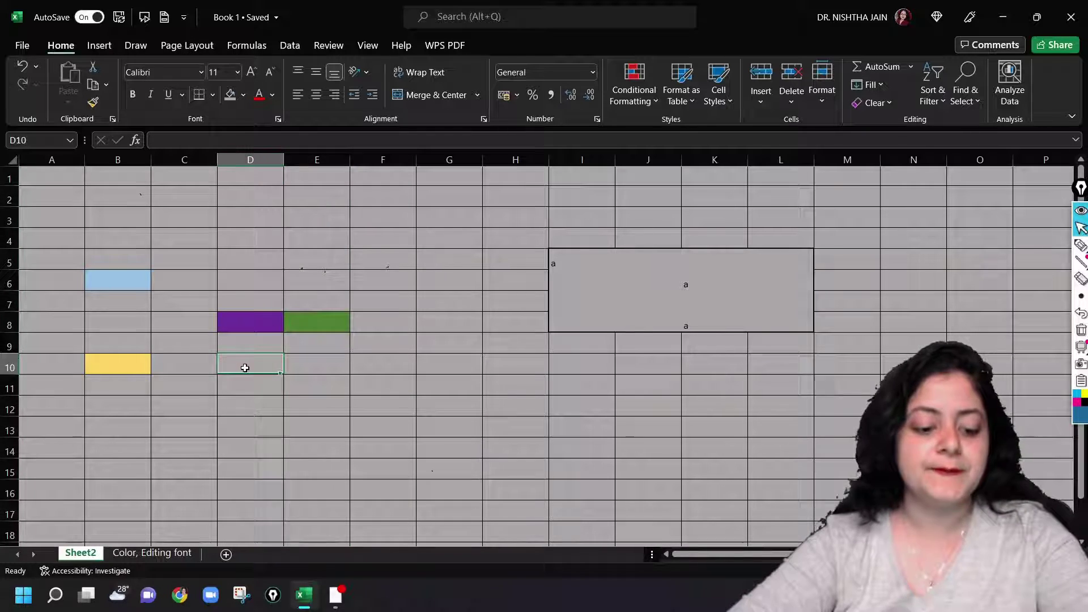
pyautogui.hotkey('ctrl', 'z')
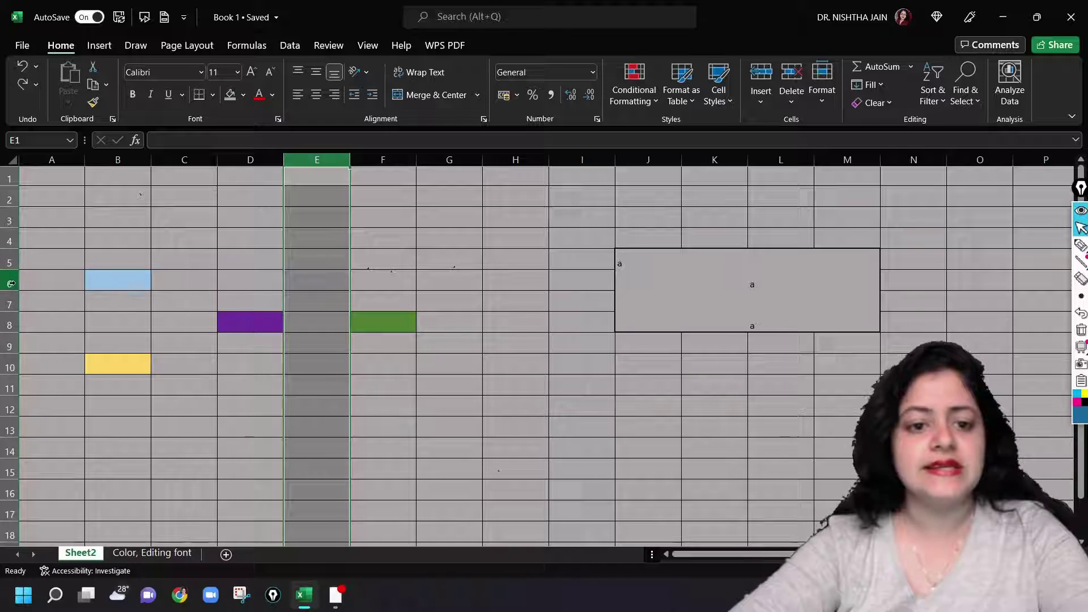
pyautogui.click(10, 262)
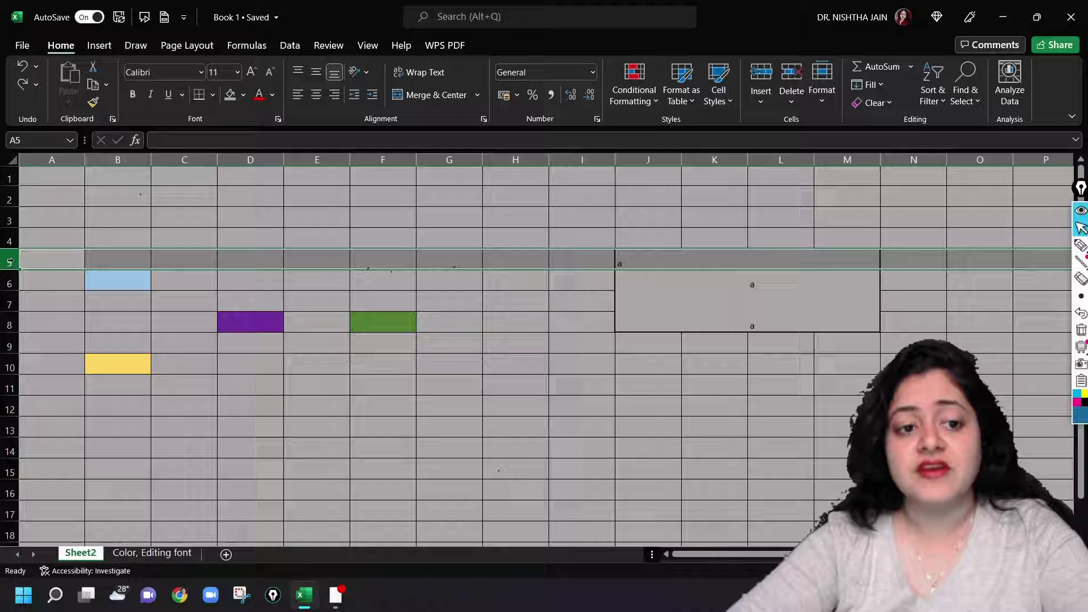
# - Delete row 5 so the blue, purple, green and yellow cells move up one row
pyautogui.click(99, 279)
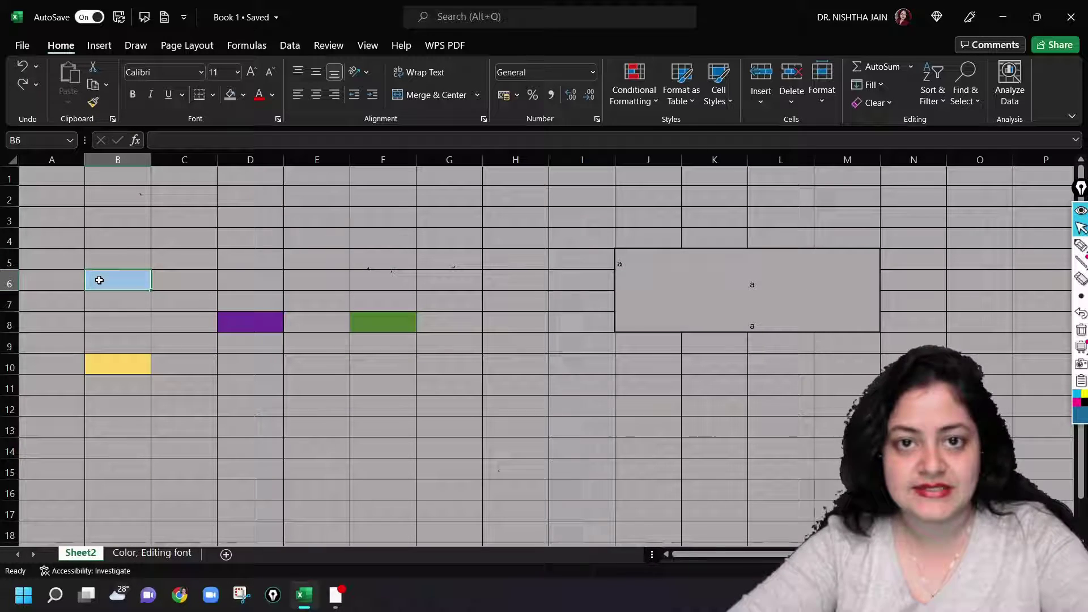
pyautogui.click(11, 262)
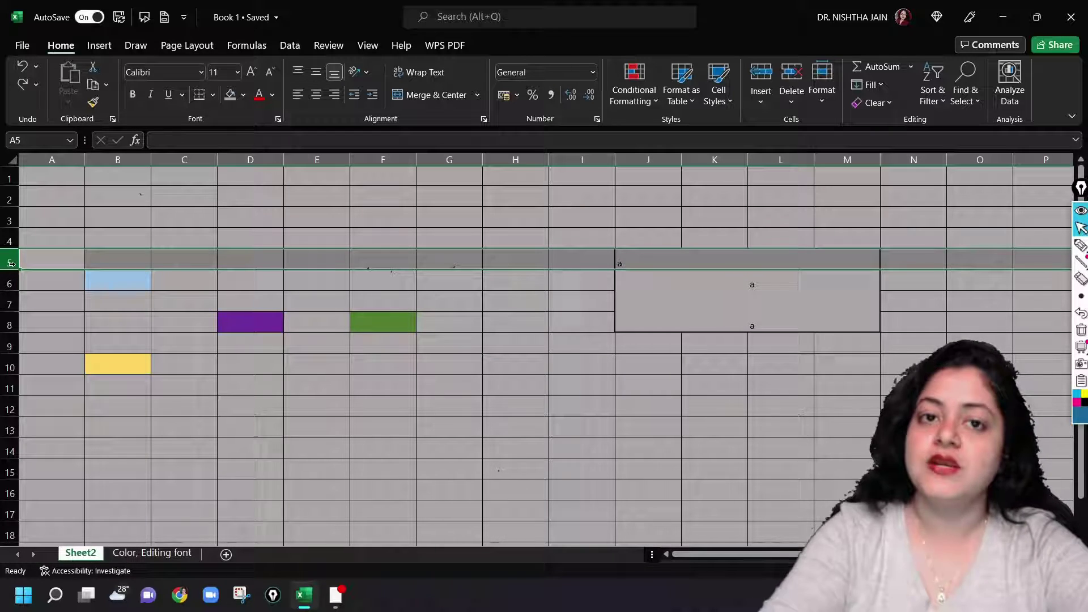
pyautogui.click(64, 294)
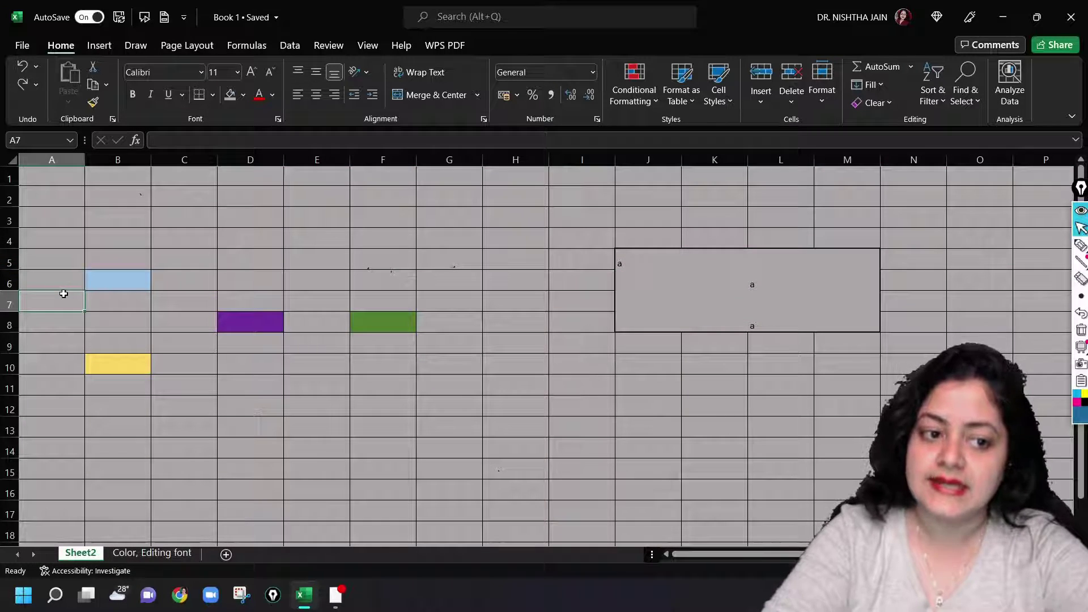
pyautogui.click(9, 263)
pyautogui.rightClick(10, 264)
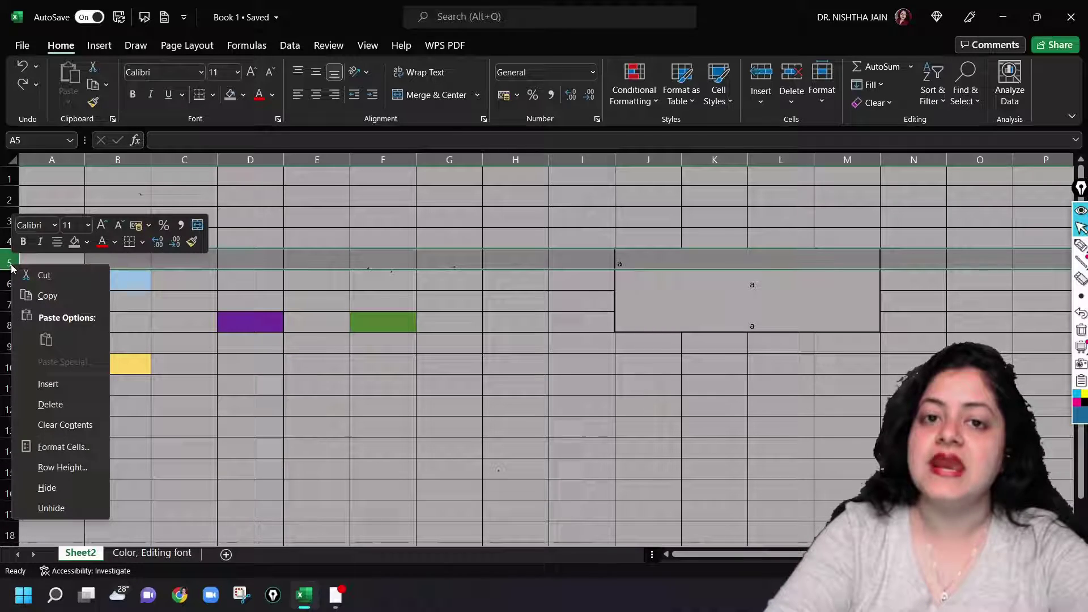
pyautogui.click(54, 406)
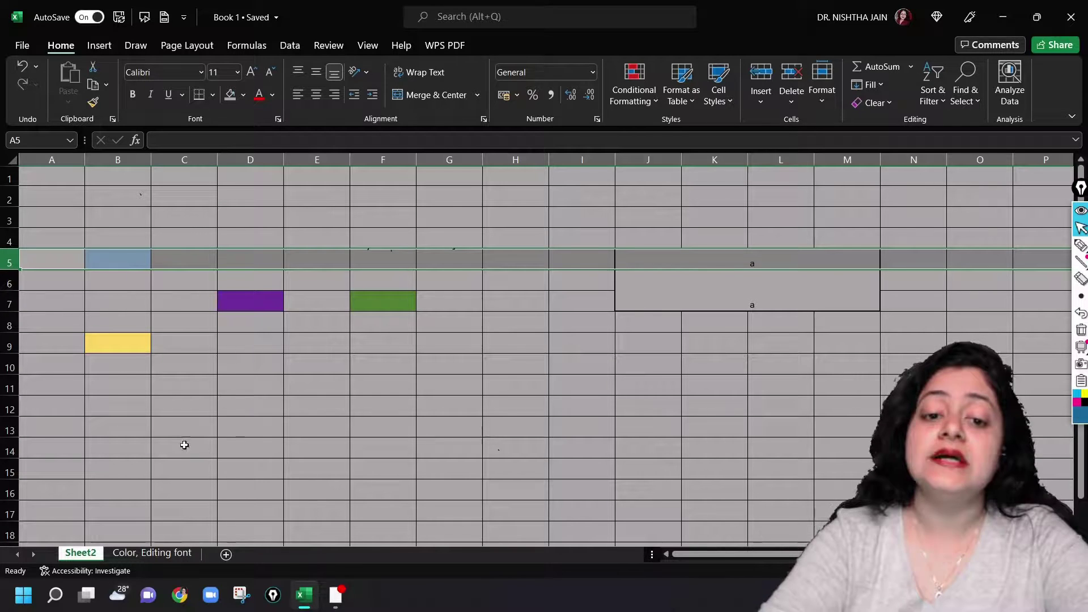
pyautogui.click(344, 313)
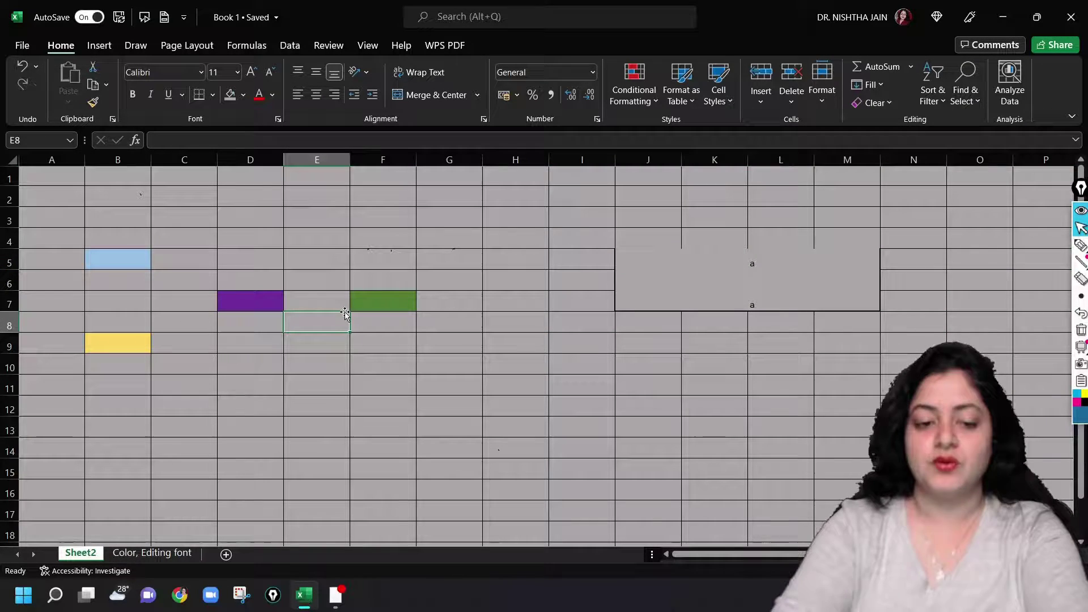
pyautogui.click(326, 299)
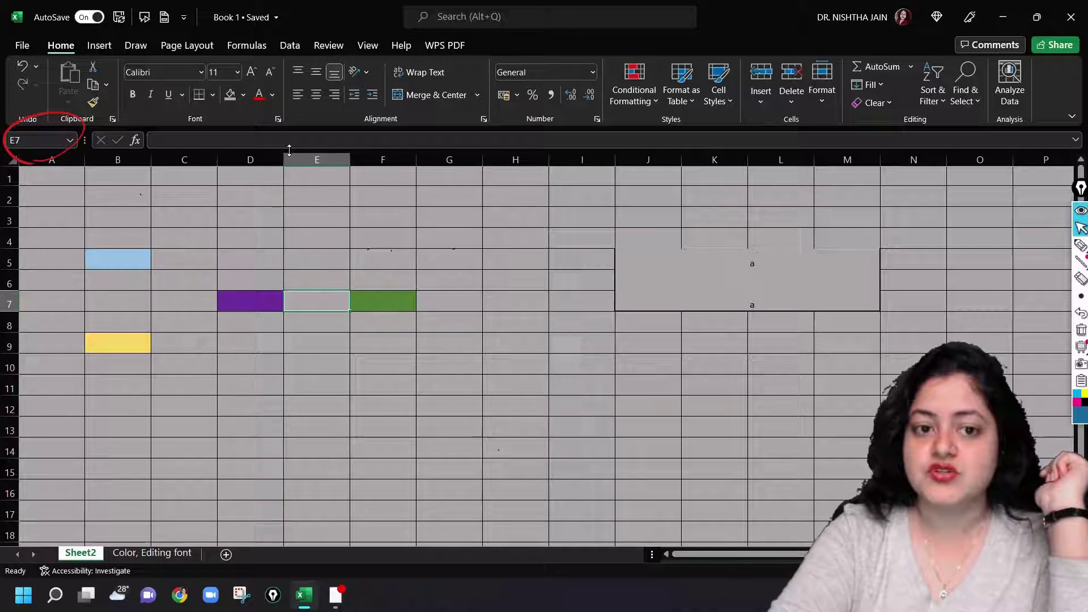
pyautogui.moveTo(290, 157); pyautogui.dragTo(295, 242)
pyautogui.click(293, 244)
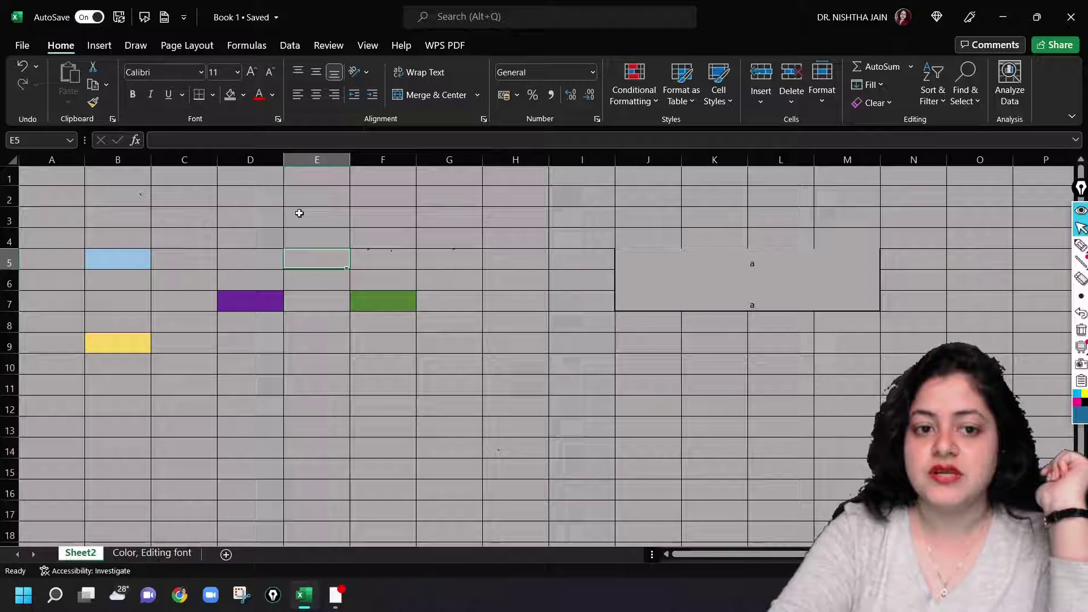
pyautogui.click(324, 175)
pyautogui.moveTo(323, 175); pyautogui.dragTo(316, 294)
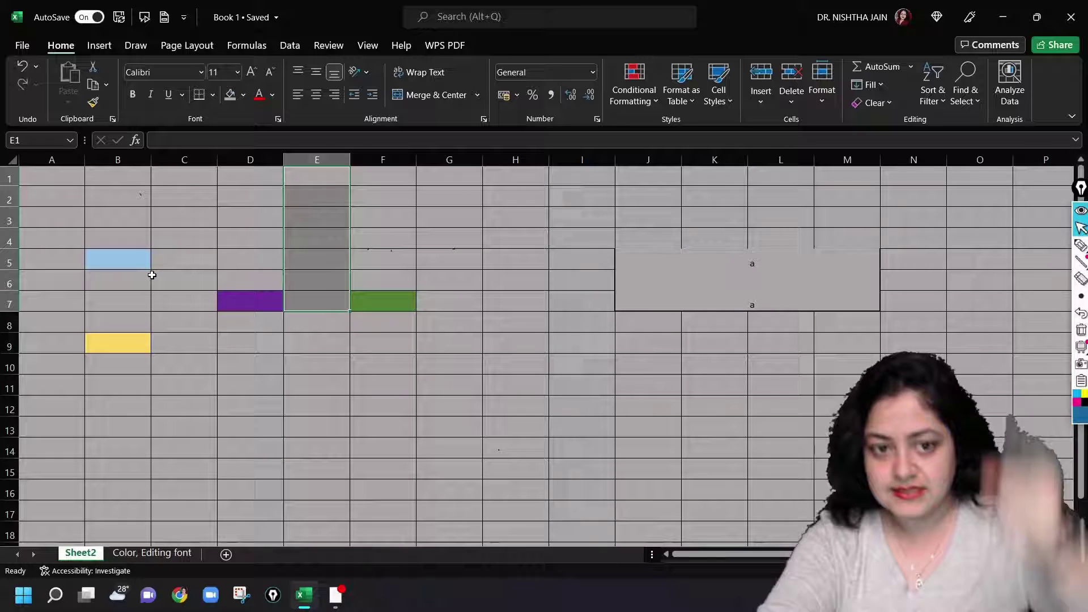
pyautogui.click(330, 298)
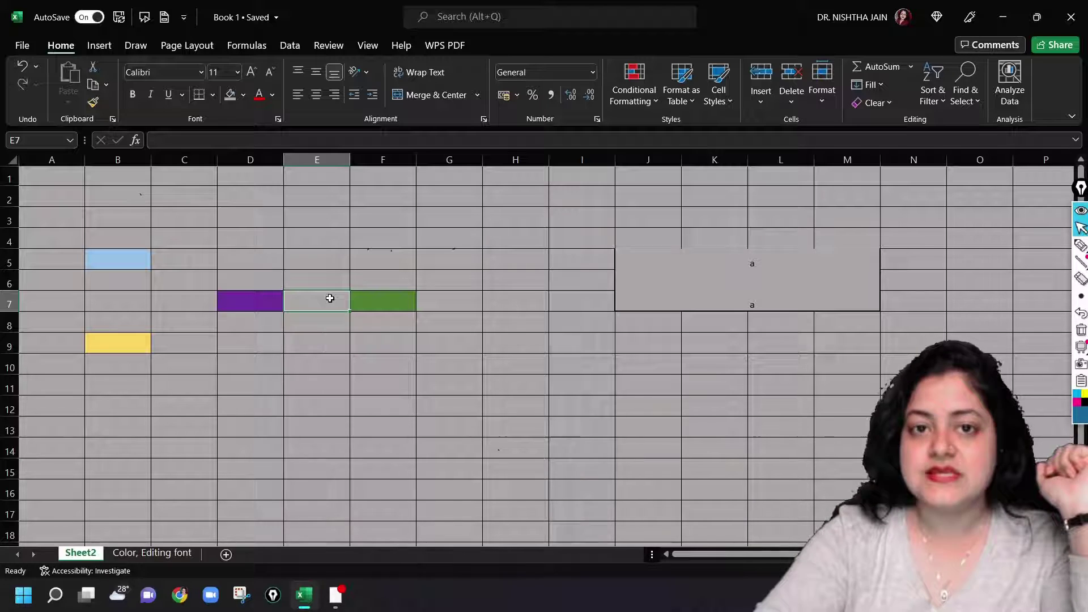
pyautogui.rightClick(330, 299)
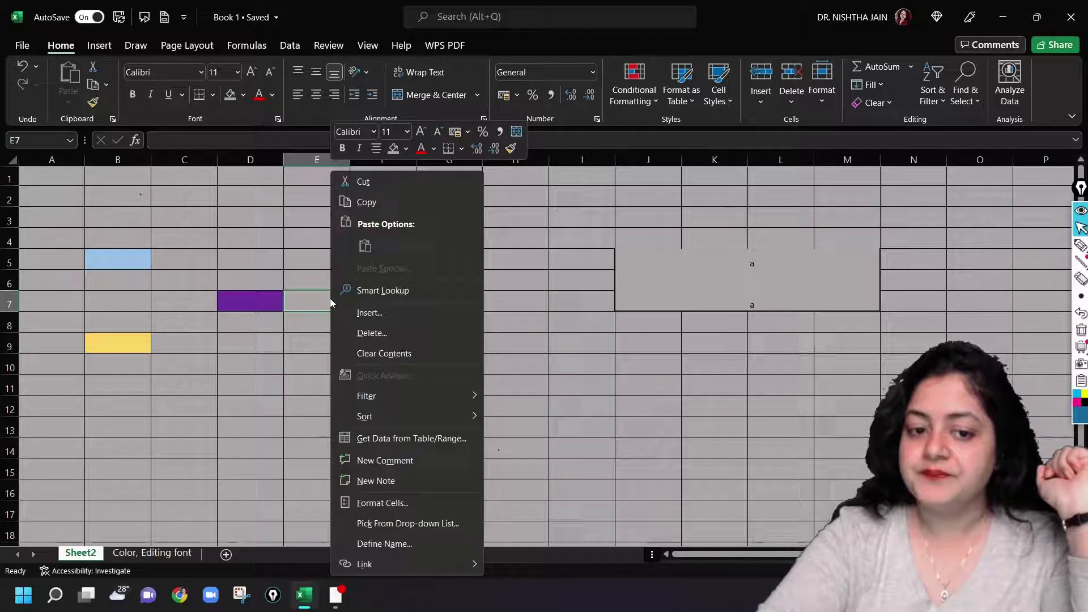
pyautogui.click(374, 333)
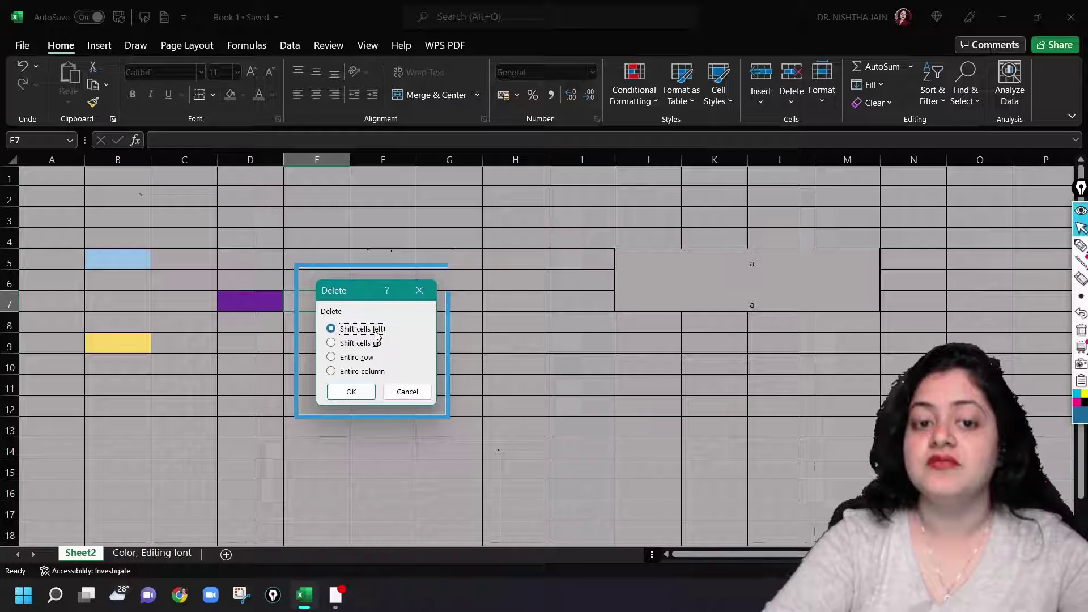
pyautogui.click(352, 391)
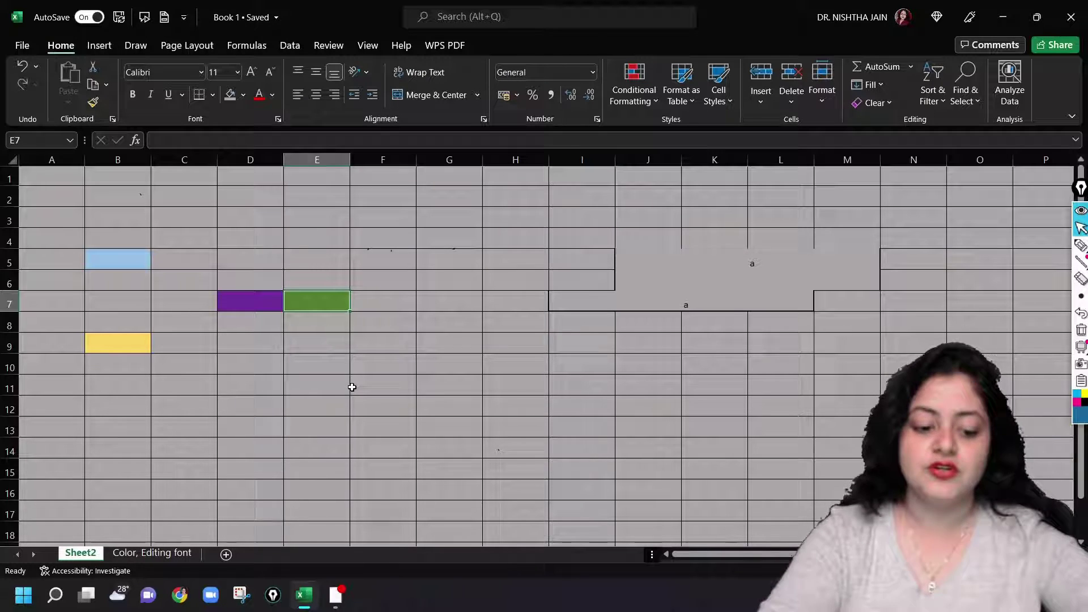
pyautogui.hotkey('ctrl', 'z')
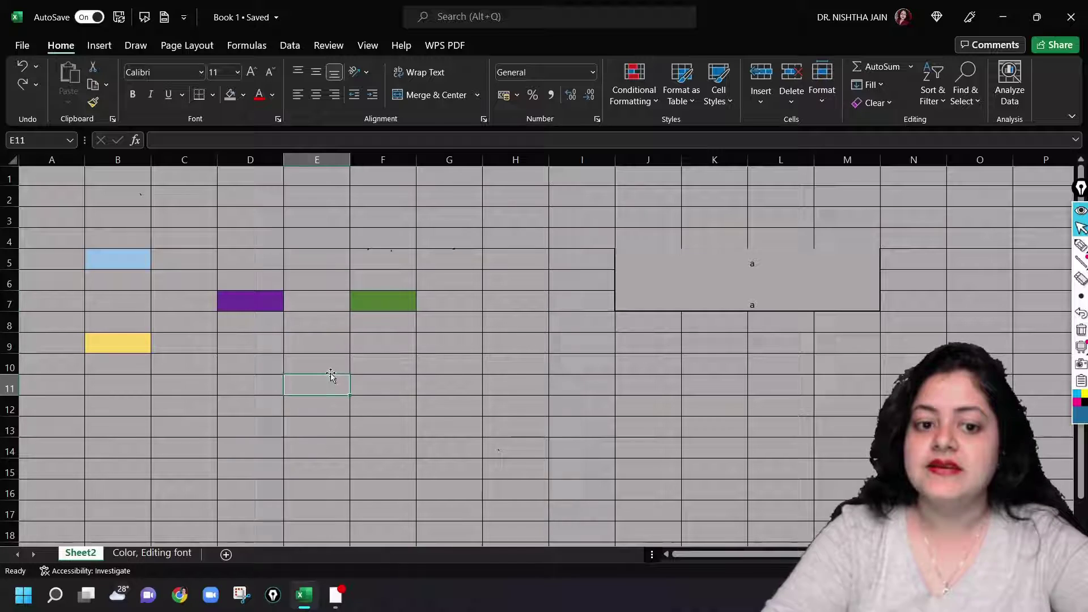
pyautogui.rightClick(320, 303)
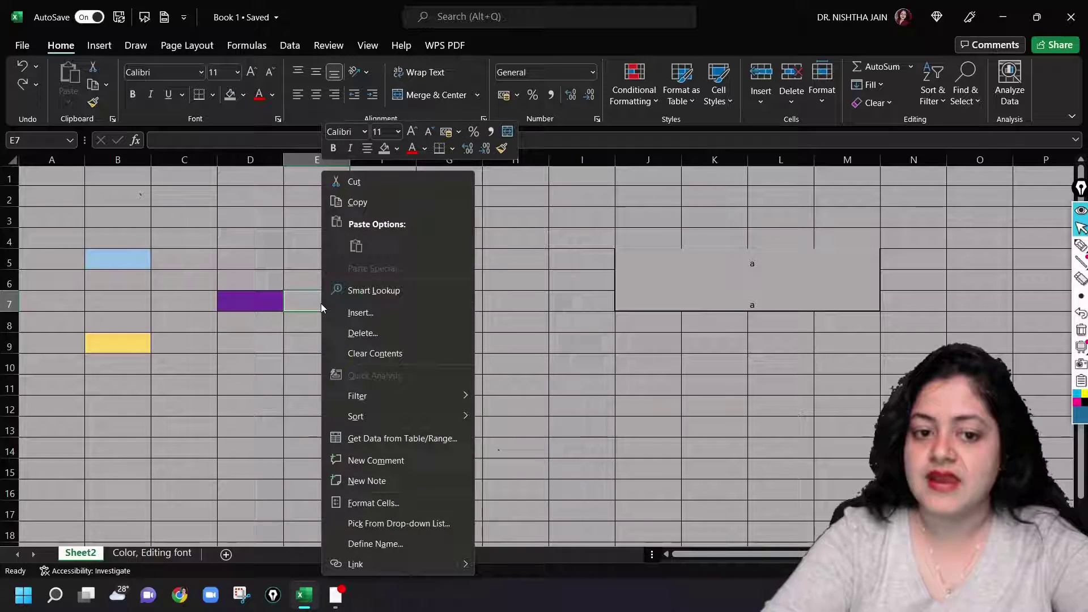
pyautogui.click(361, 335)
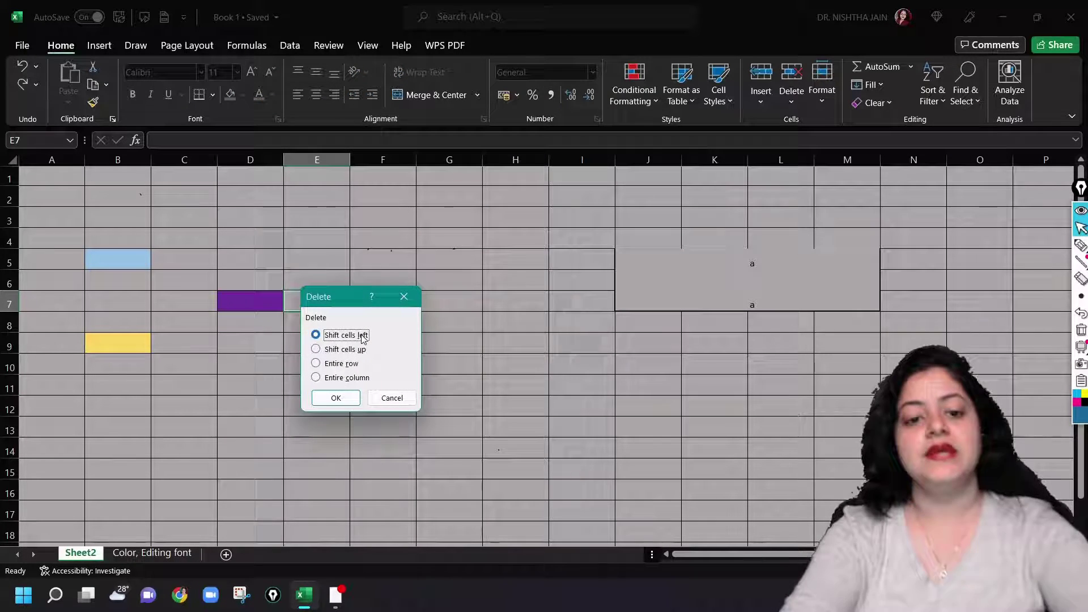
pyautogui.click(336, 398)
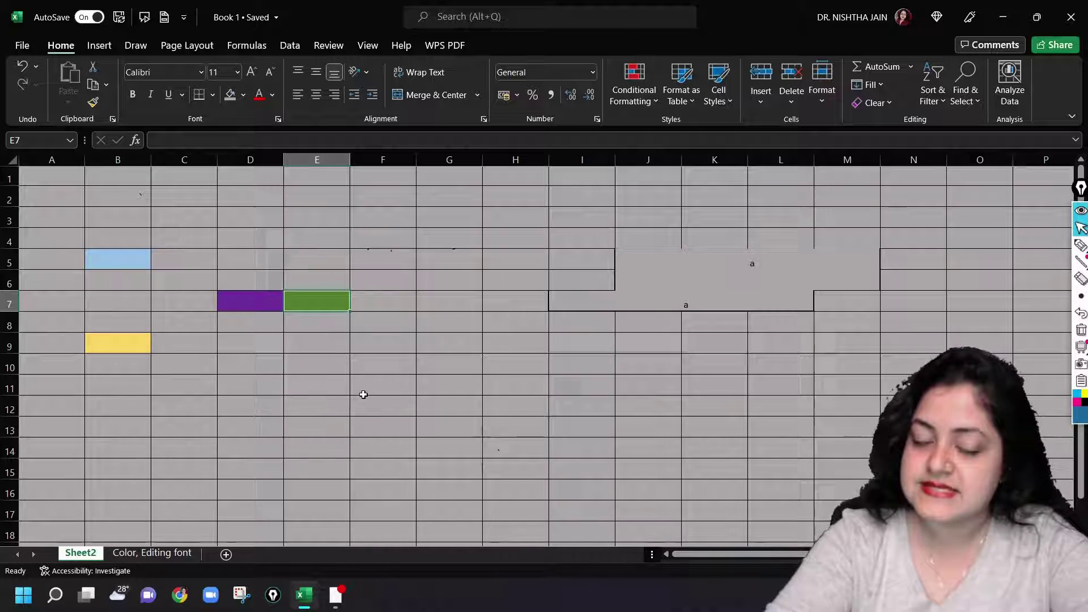
pyautogui.hotkey('ctrl', 'z')
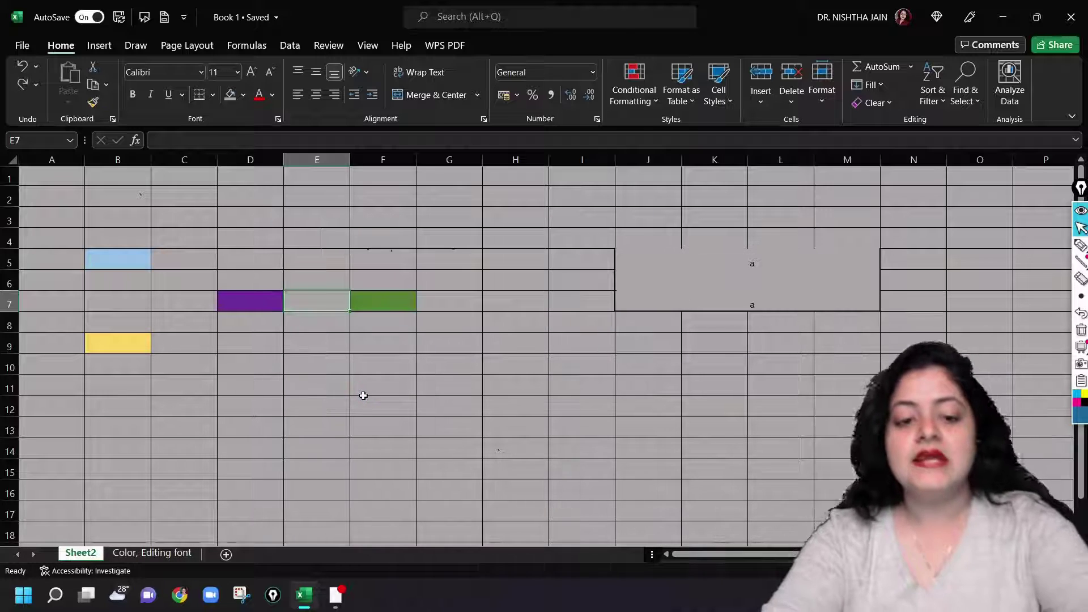
pyautogui.rightClick(310, 301)
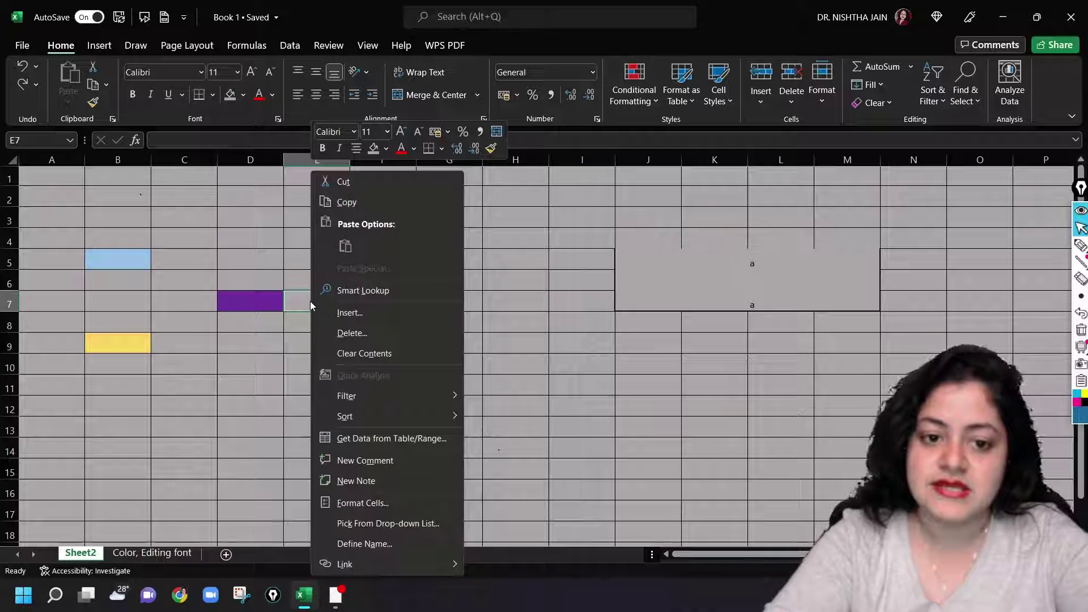
pyautogui.click(336, 331)
pyautogui.click(325, 345)
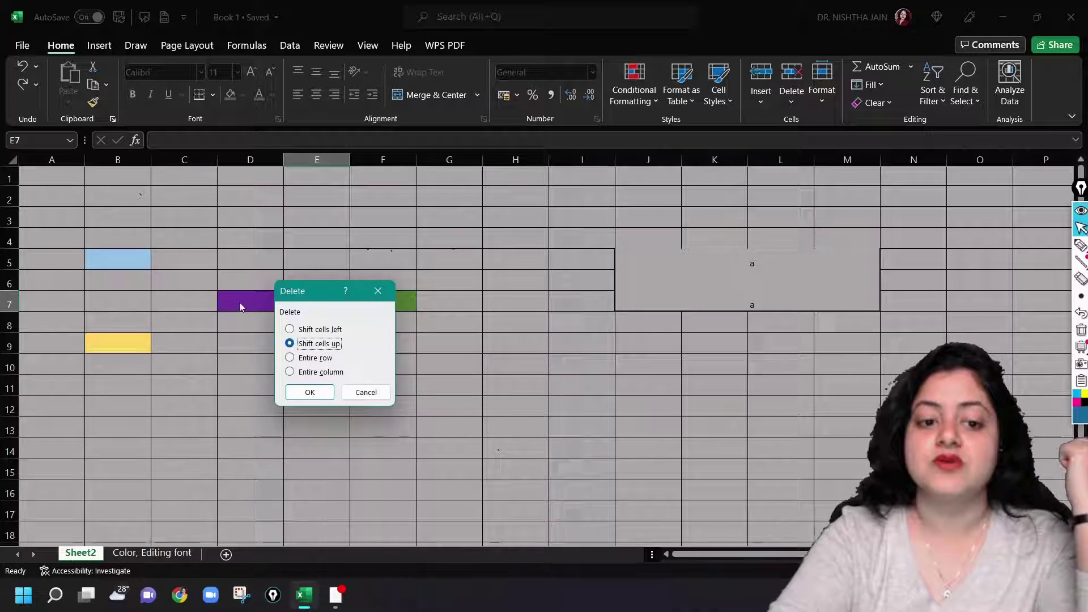
pyautogui.click(367, 392)
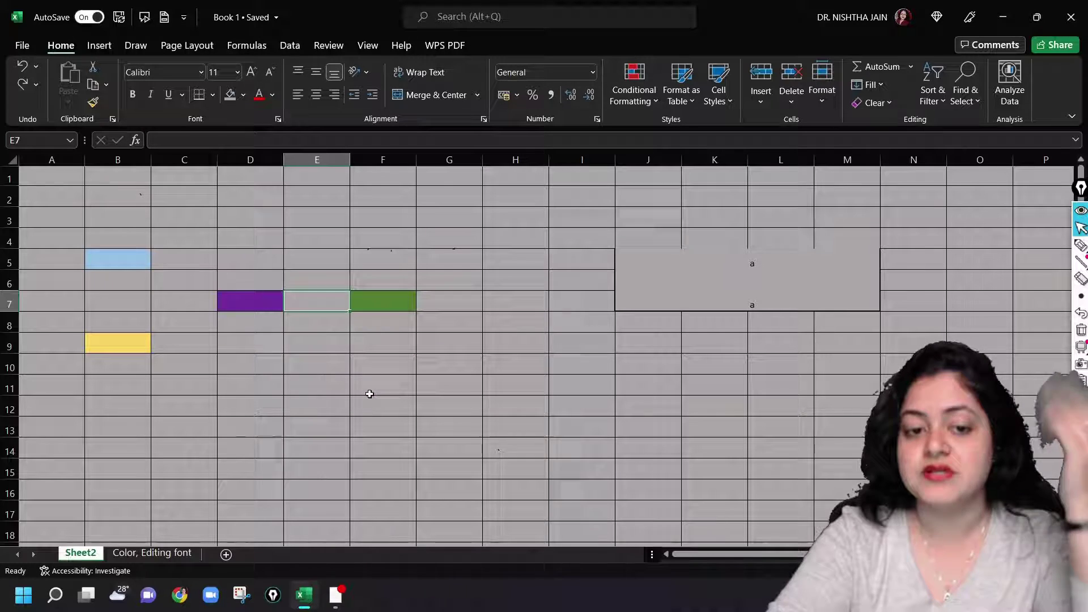
pyautogui.click(248, 281)
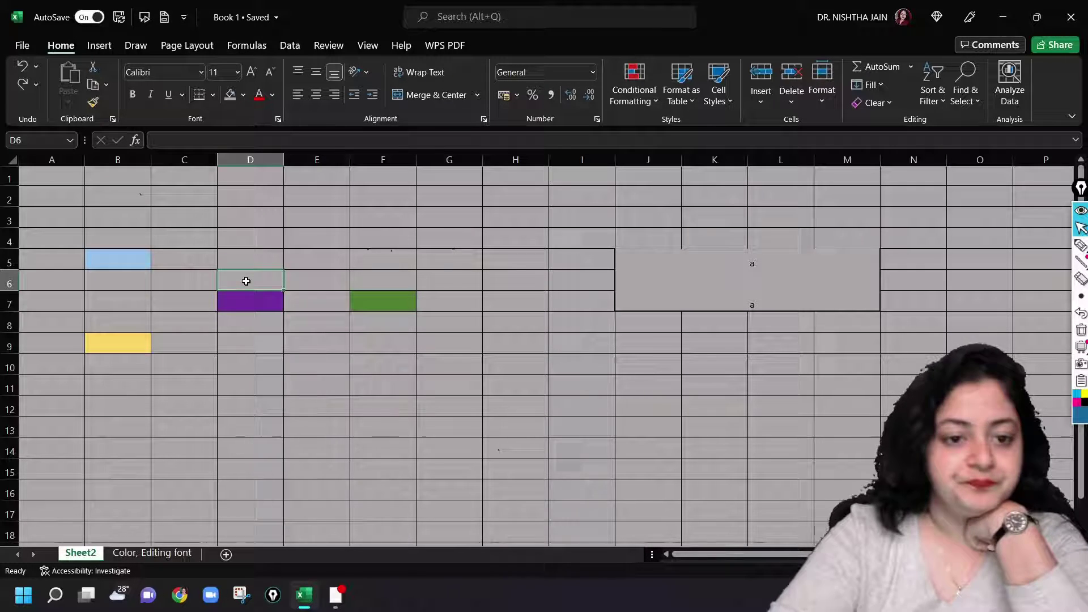
pyautogui.click(251, 295)
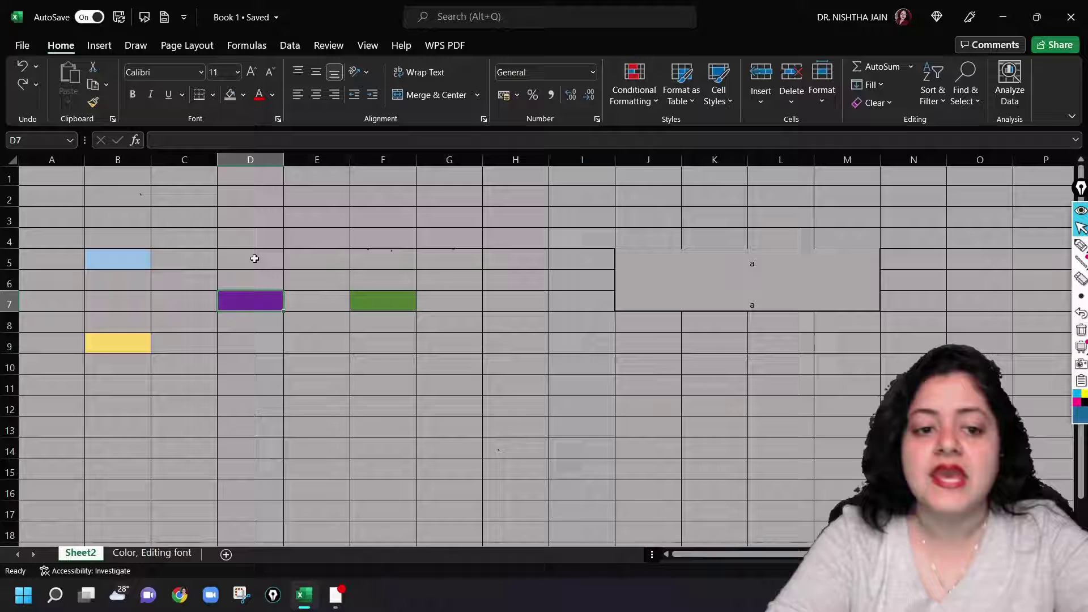
pyautogui.click(254, 278)
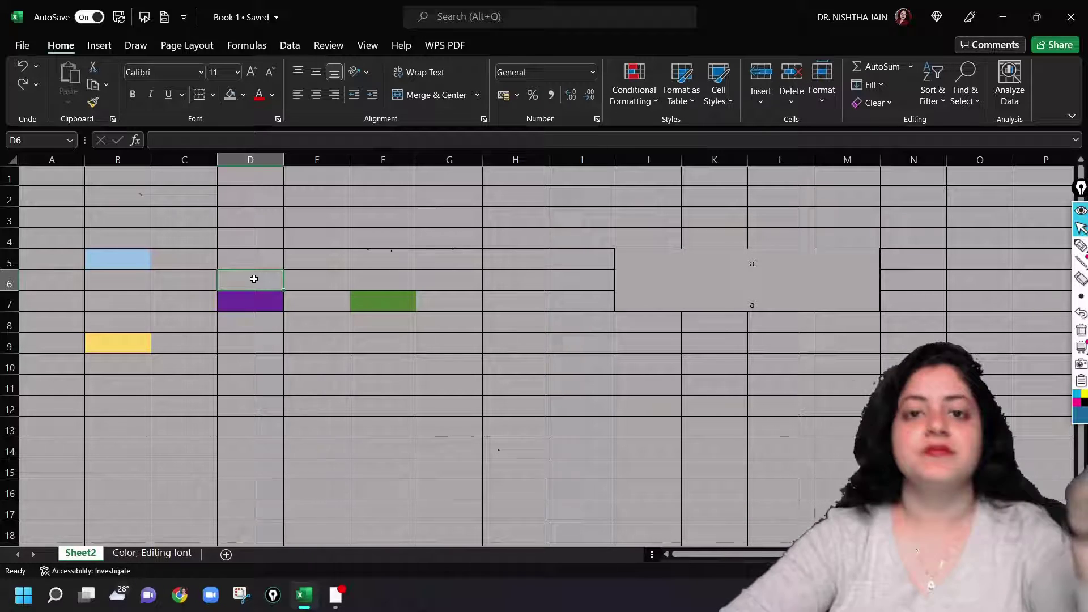
pyautogui.click(301, 300)
pyautogui.click(376, 602)
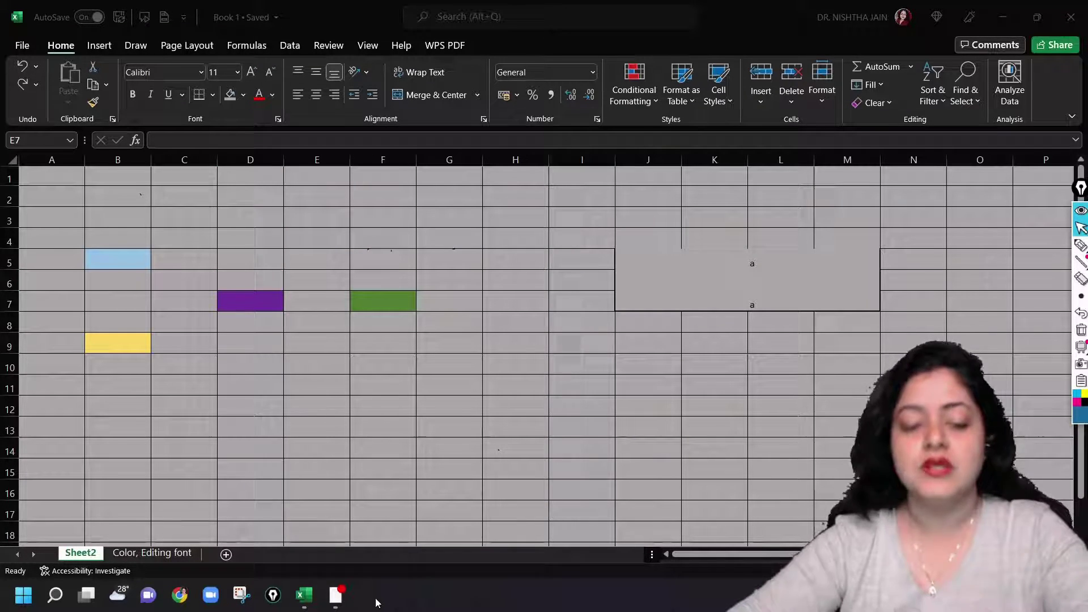
# - Delete cell E7 with the 'Shift cells up' option
pyautogui.click(312, 294)
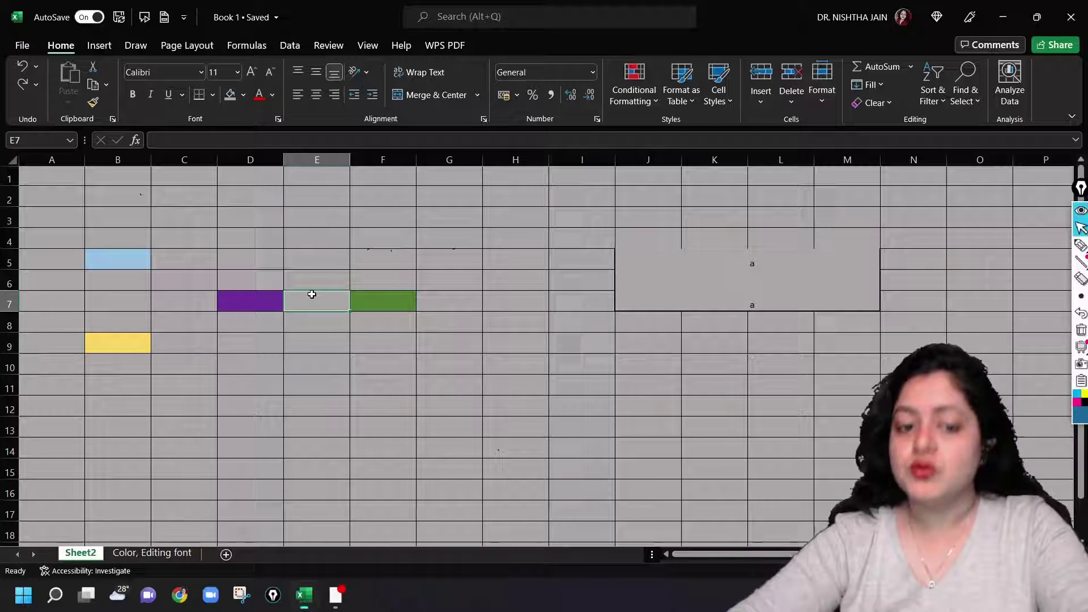
pyautogui.rightClick(311, 294)
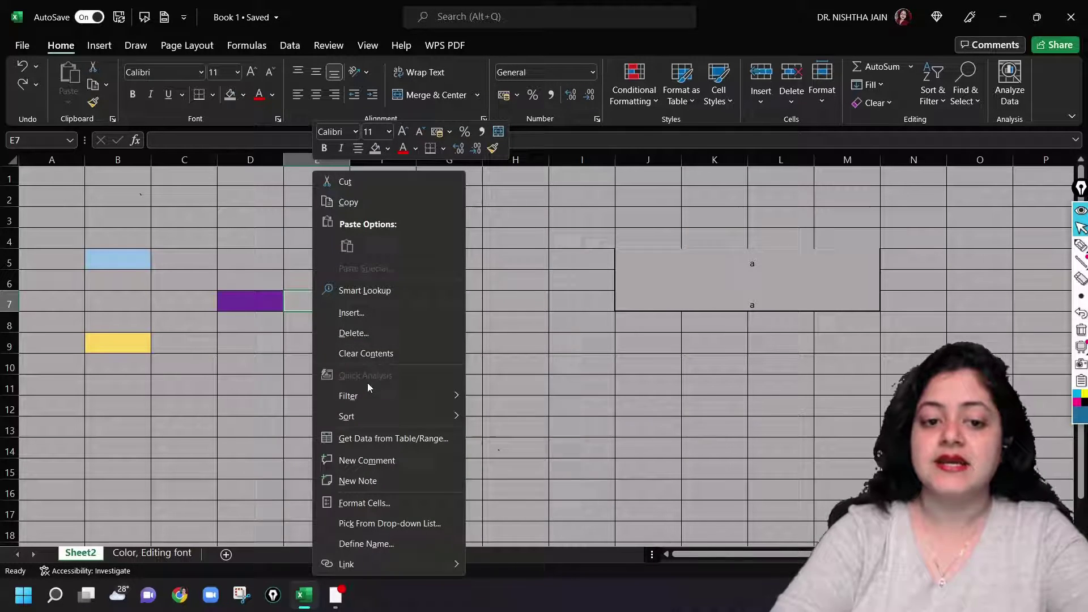
pyautogui.click(373, 333)
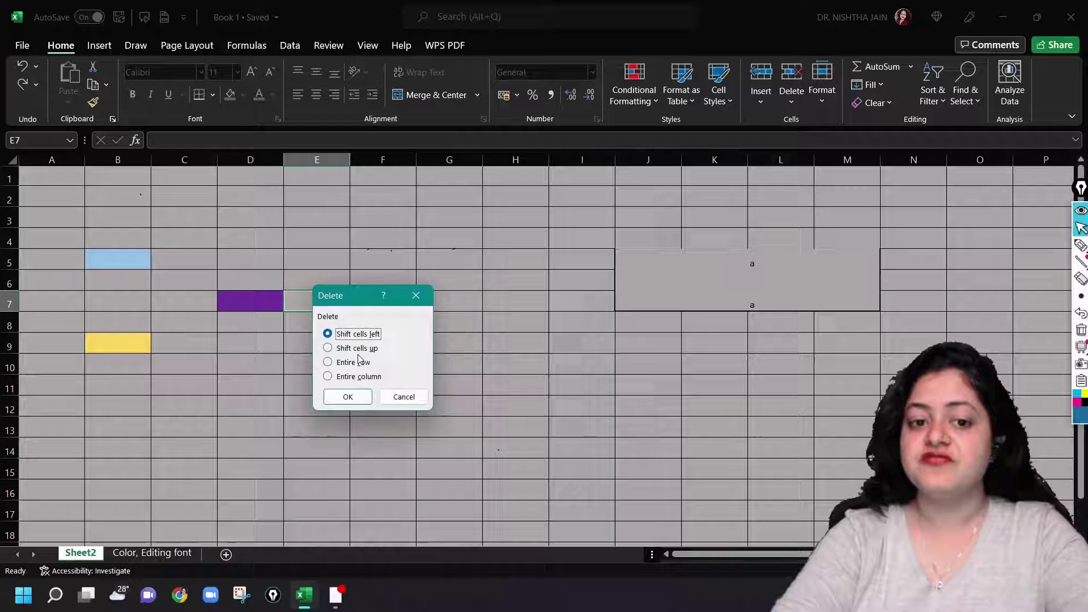
pyautogui.click(357, 348)
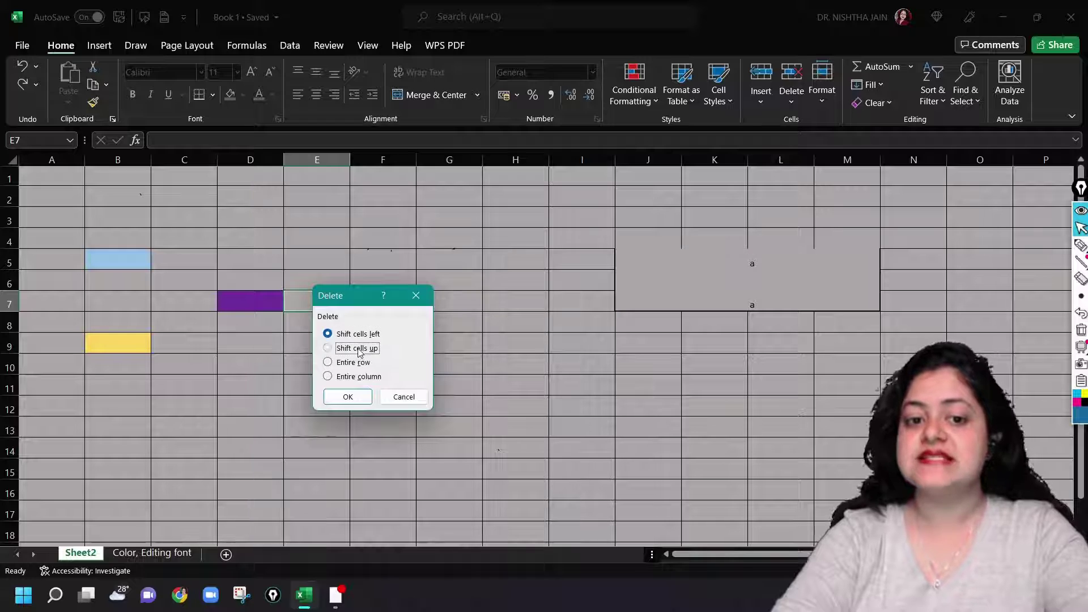
pyautogui.click(351, 397)
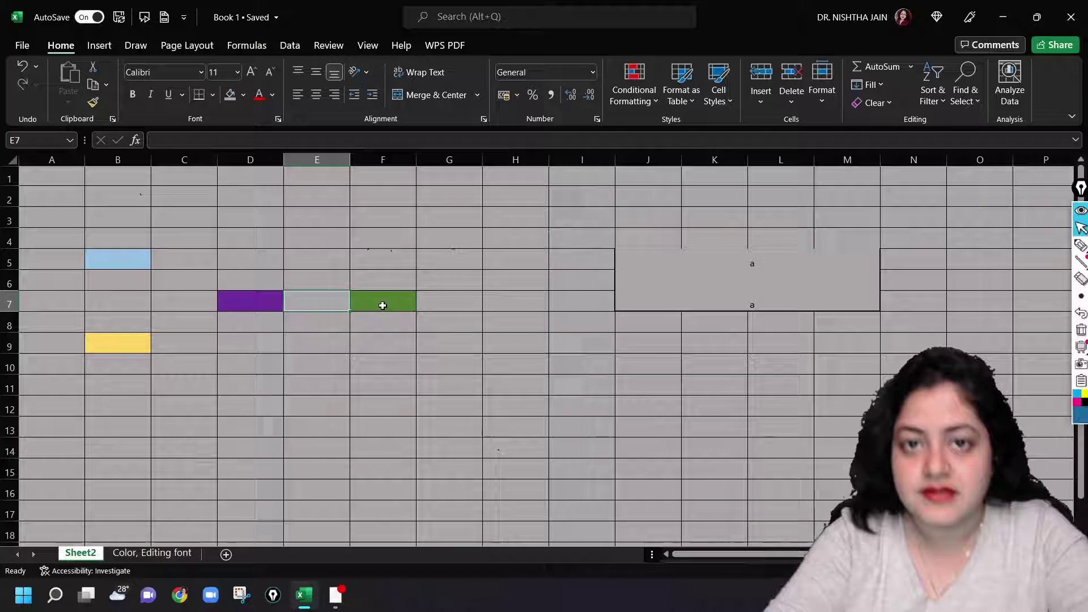
# - Delete cell D6 with 'Shift cells up' so the purple cell lands in D6
pyautogui.click(239, 275)
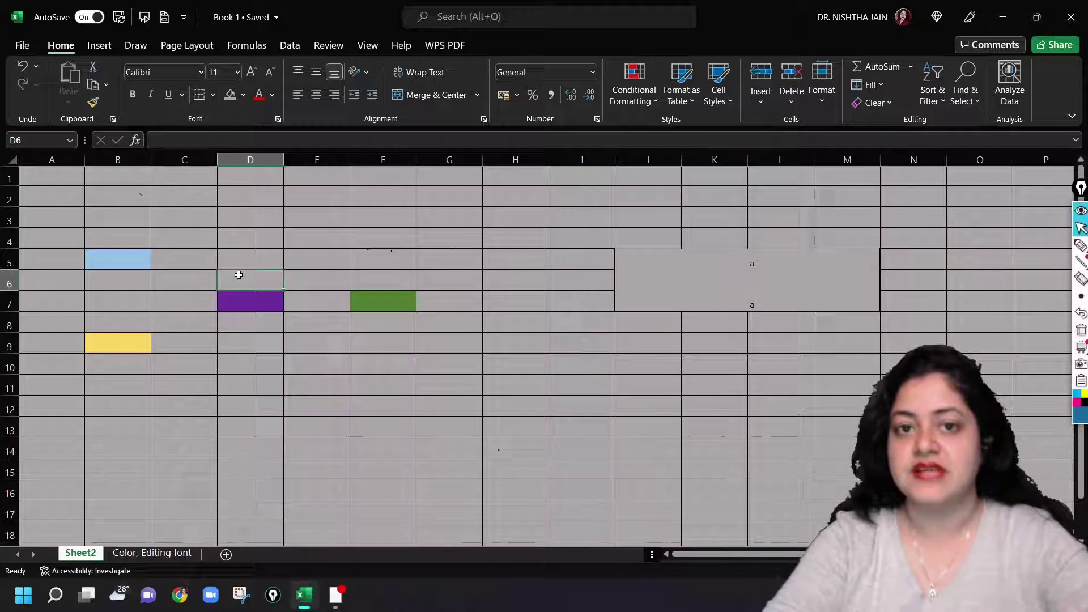
pyautogui.rightClick(238, 275)
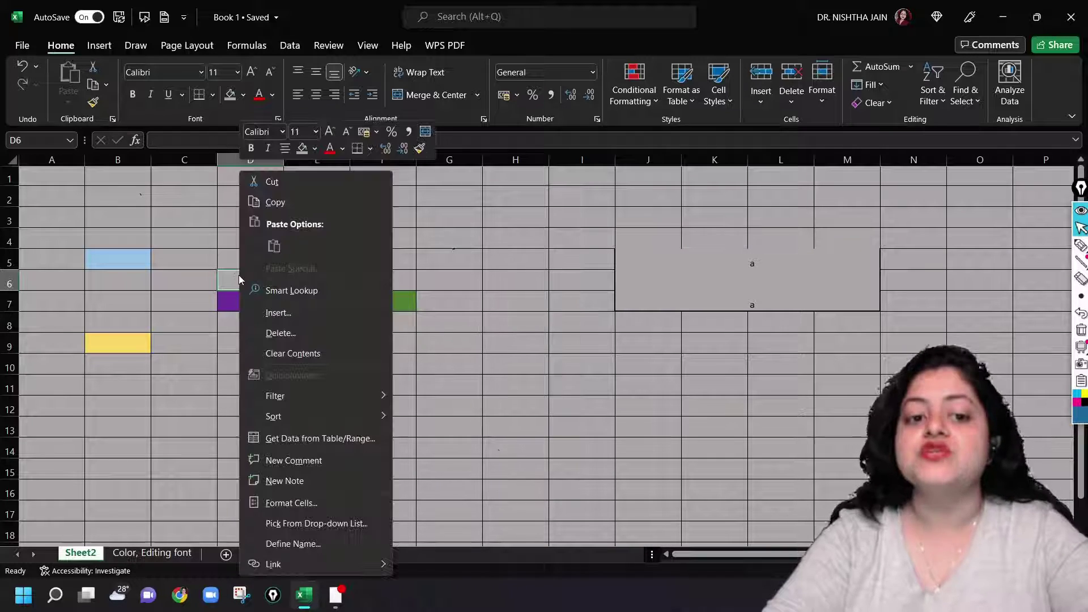
pyautogui.click(266, 332)
pyautogui.click(248, 343)
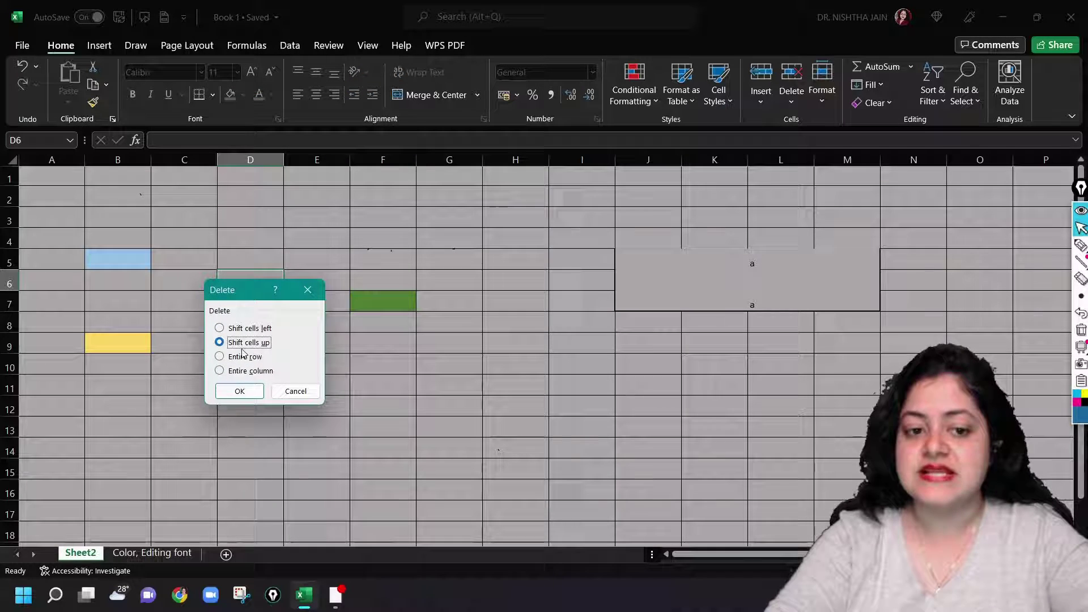
pyautogui.click(240, 391)
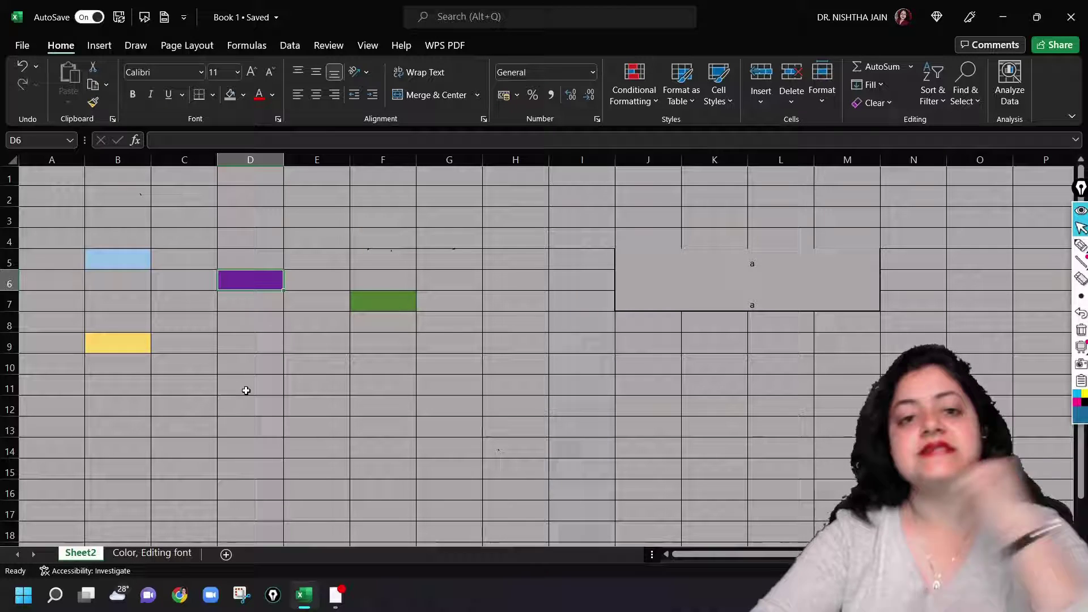
# - Return to Excel and drag-select the range G9 through O15
pyautogui.click(377, 601)
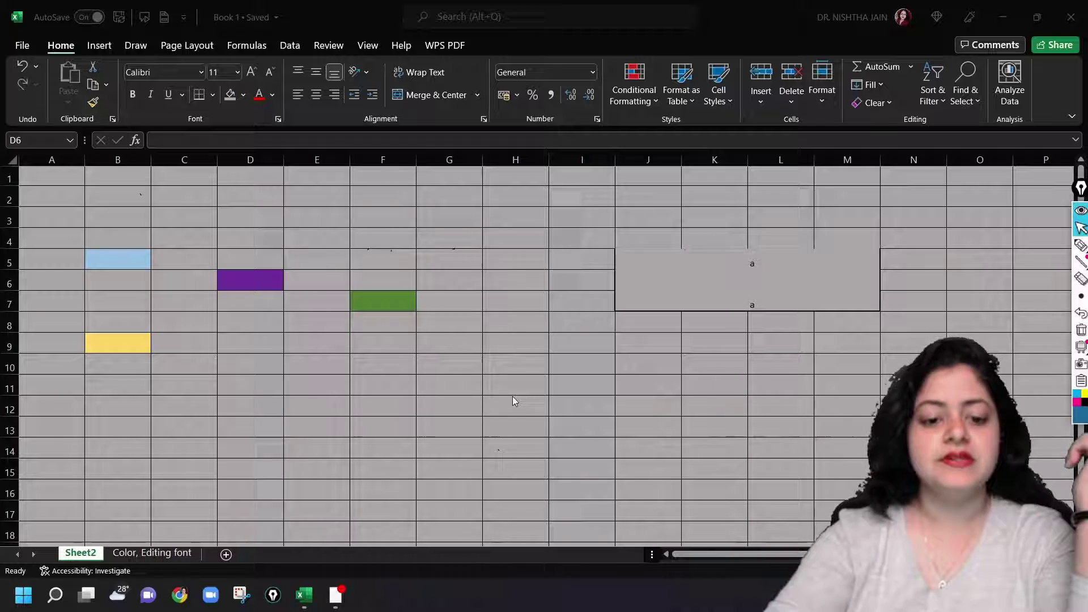
pyautogui.hotkey('alt', 'Tab')
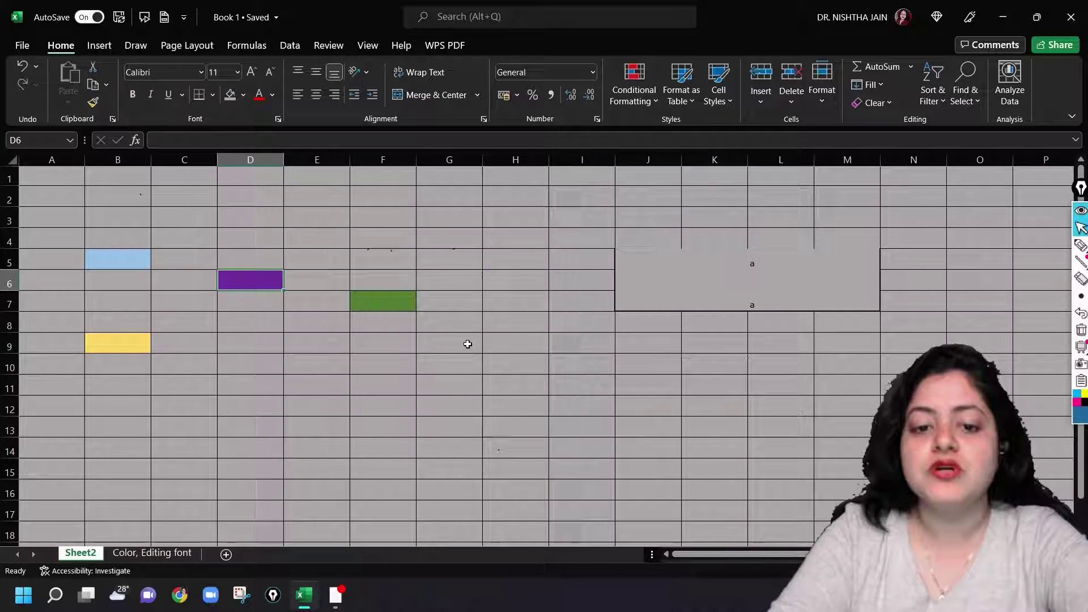
pyautogui.click(468, 344)
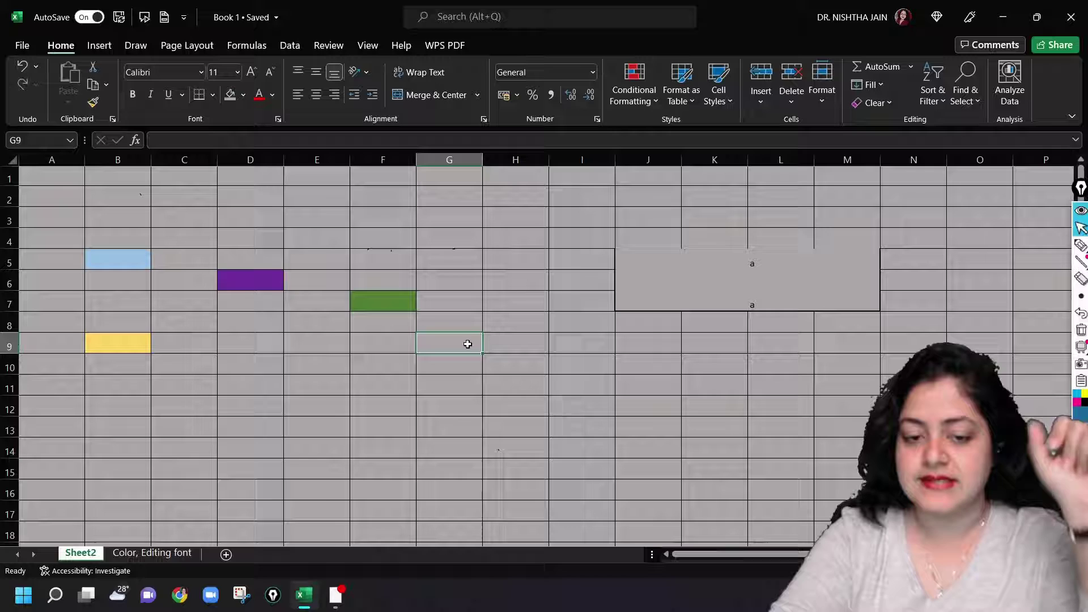
pyautogui.moveTo(467, 344); pyautogui.dragTo(997, 473)
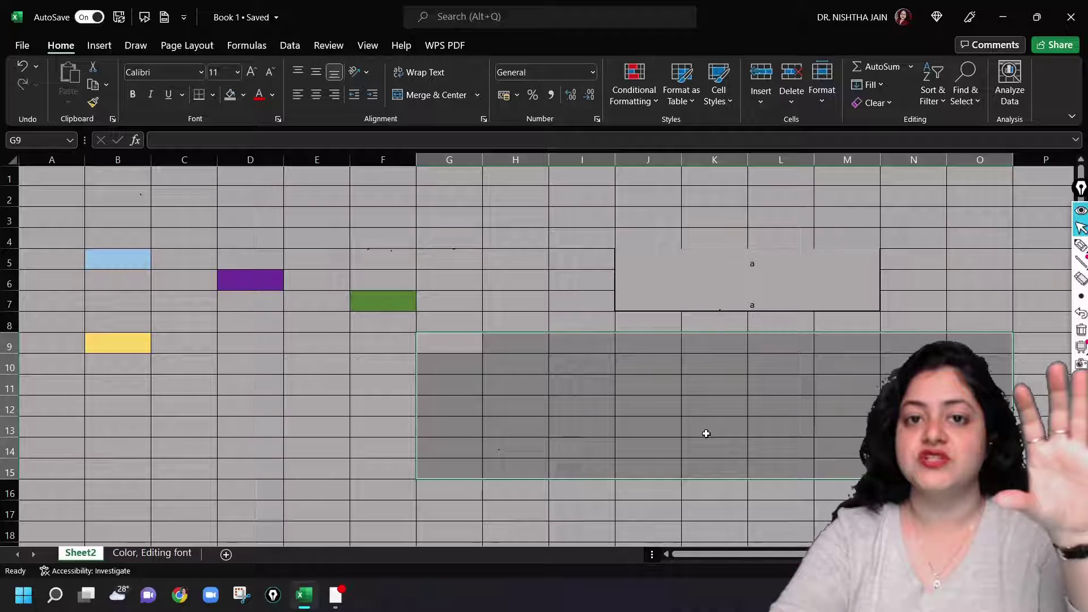
pyautogui.click(299, 351)
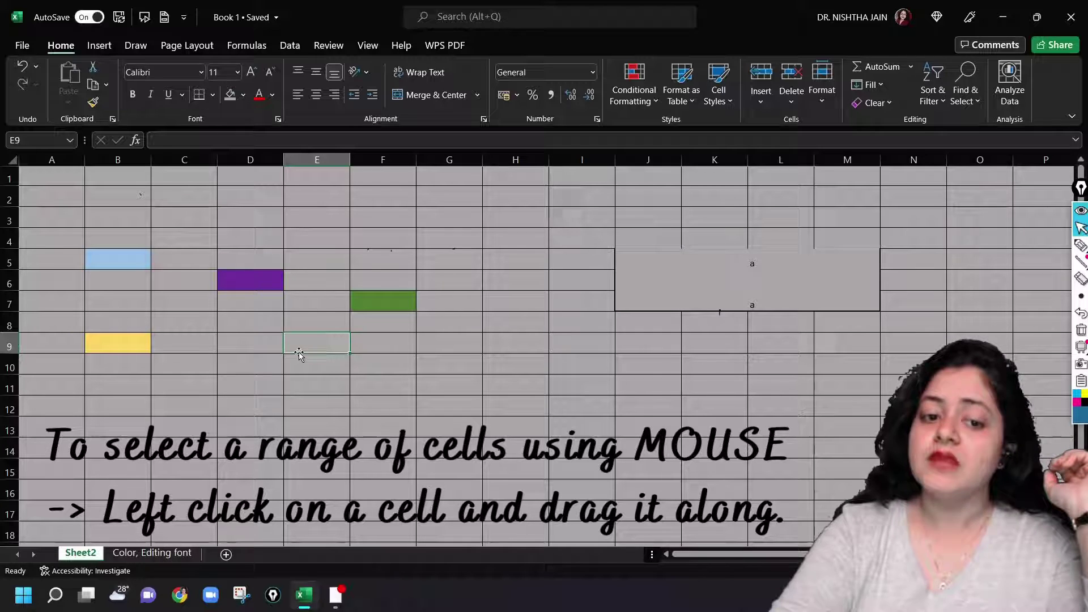
pyautogui.moveTo(298, 351); pyautogui.dragTo(593, 421)
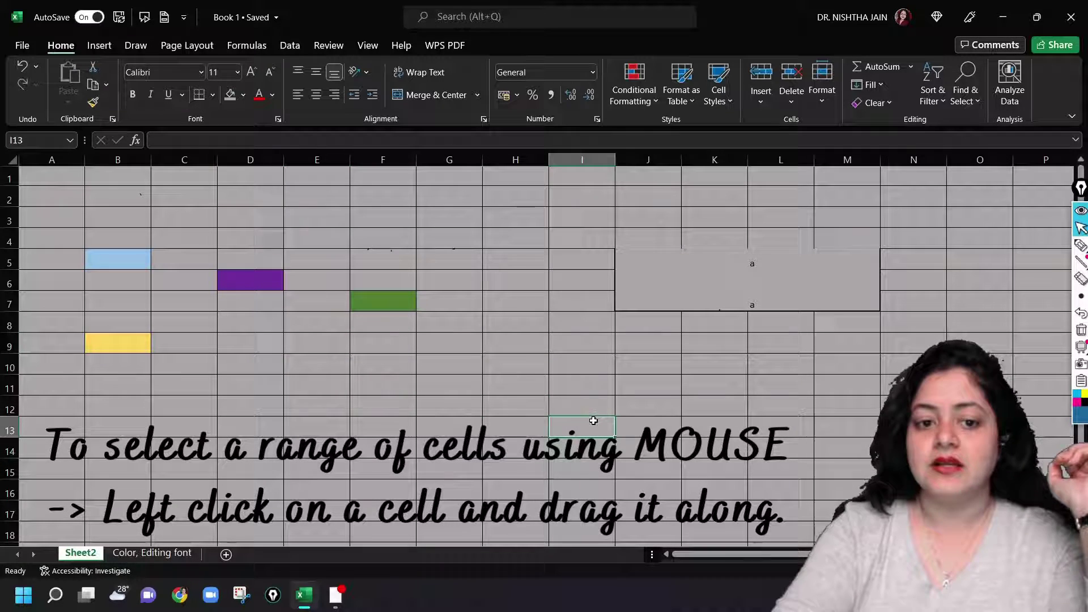
pyautogui.click(304, 343)
pyautogui.moveTo(306, 343); pyautogui.dragTo(638, 423)
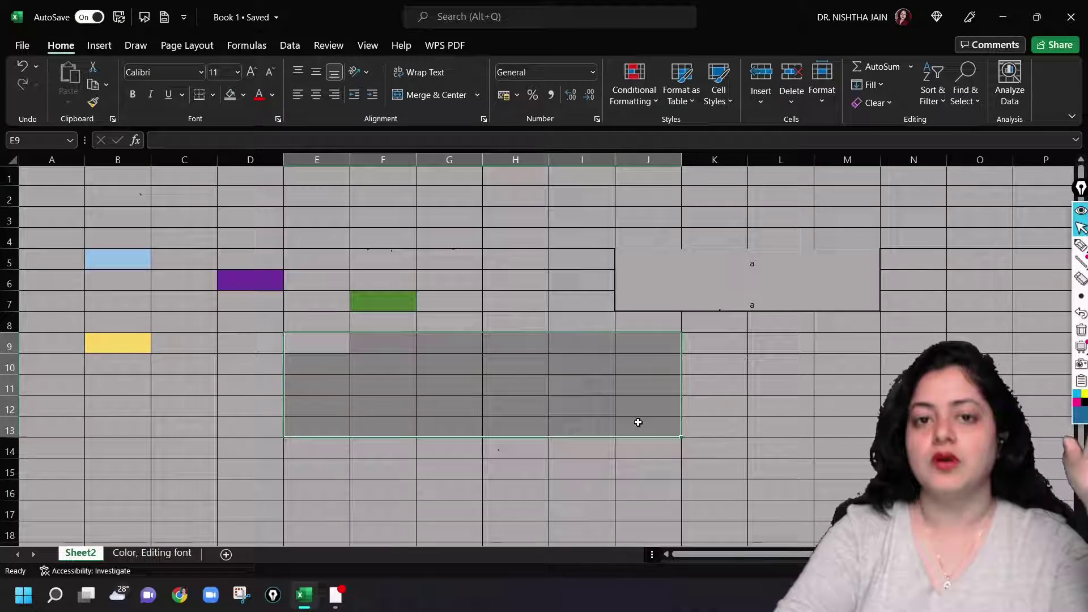
pyautogui.click(617, 304)
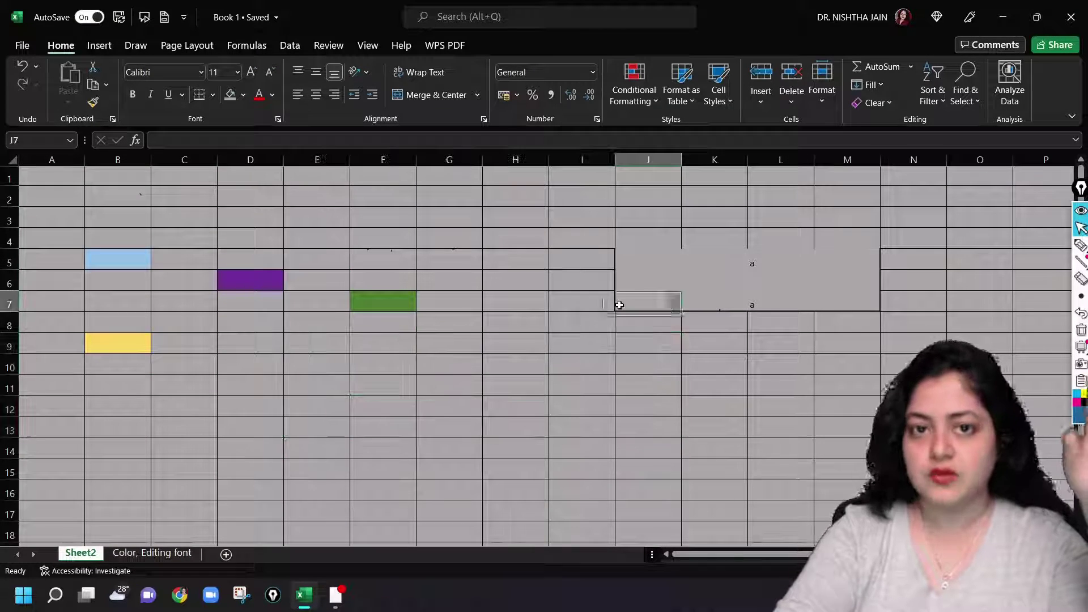
pyautogui.click(621, 350)
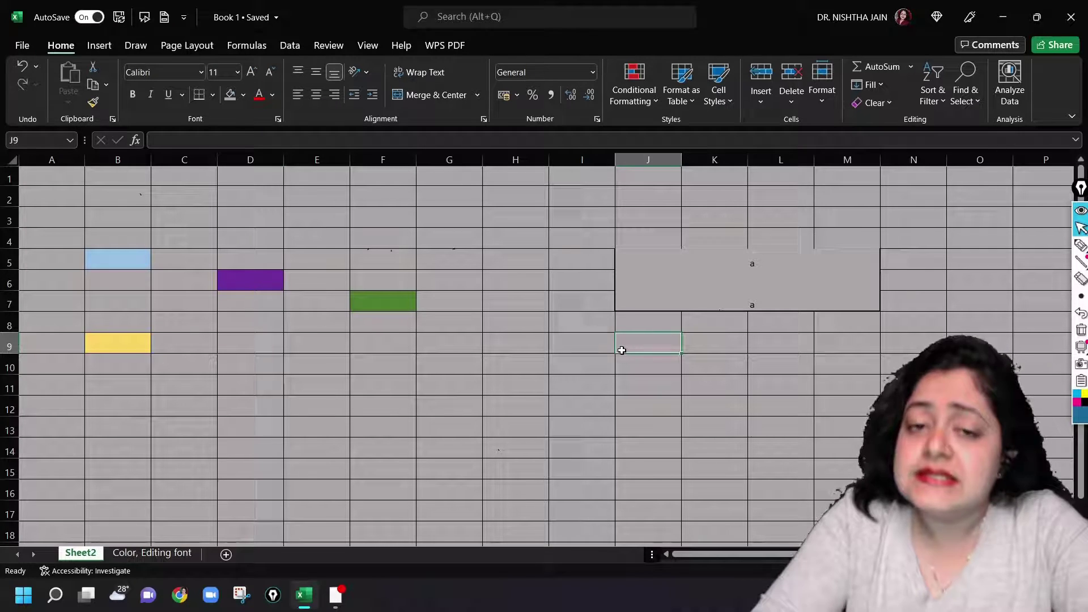
pyautogui.click(500, 331)
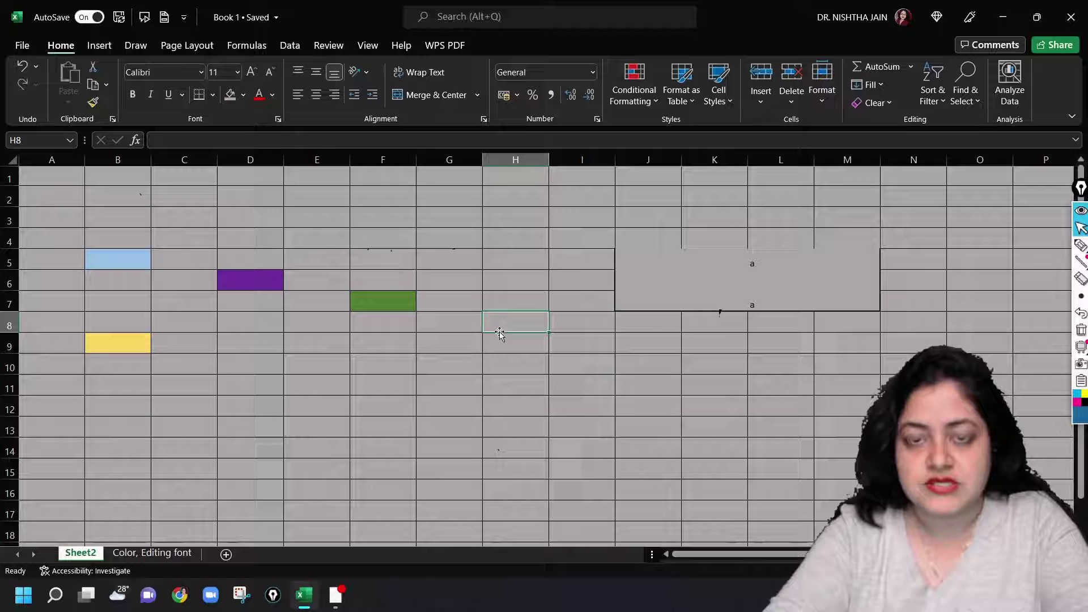
pyautogui.click(449, 346)
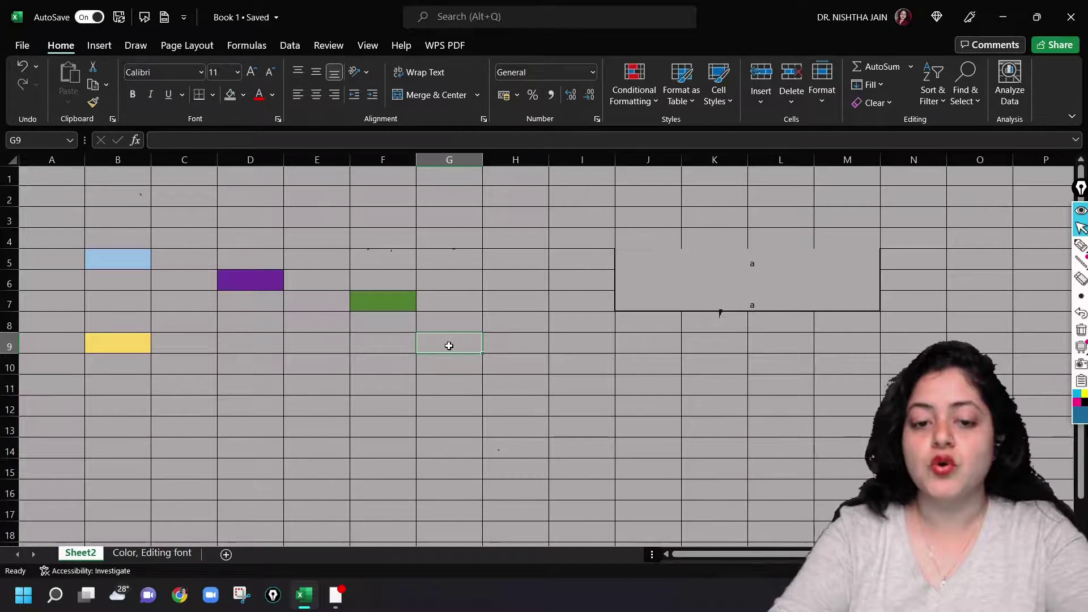
pyautogui.hotkey('shift', 'Right')
pyautogui.hotkey('shift', 'Right')
pyautogui.hotkey('shift', 'Right')
pyautogui.hotkey('shift', 'Right')
pyautogui.hotkey('shift', 'Right')
pyautogui.hotkey('shift', 'Right')
pyautogui.hotkey('shift', 'Right')
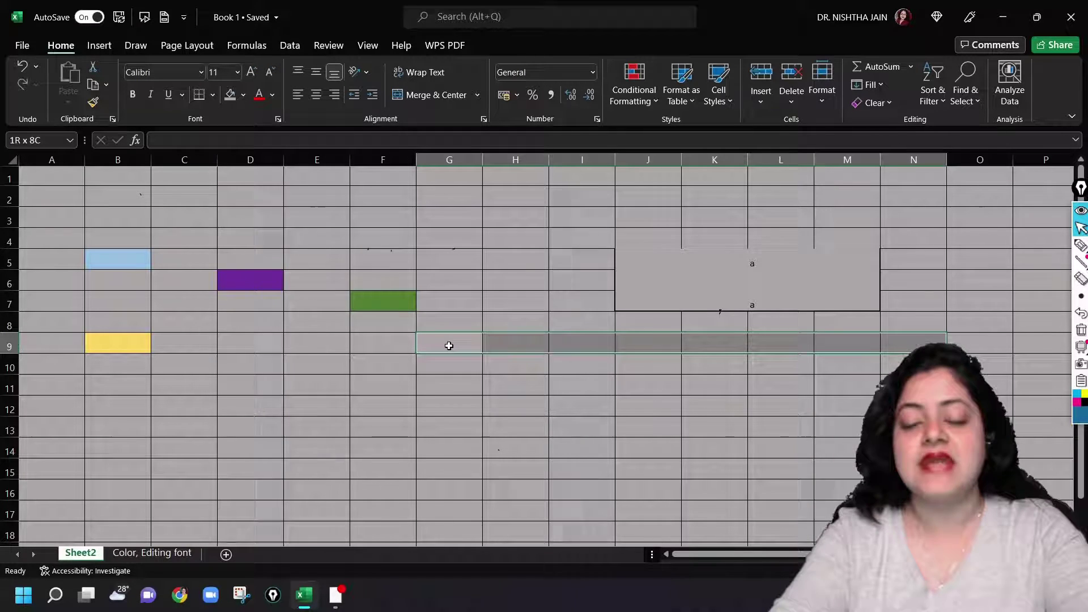
pyautogui.hotkey('shift', 'Right')
pyautogui.hotkey('shift', 'Right')
pyautogui.hotkey('shift', 'Down')
pyautogui.hotkey('shift', 'Down')
pyautogui.hotkey('shift', 'Down')
pyautogui.hotkey('shift', 'Down')
pyautogui.hotkey('shift', 'Down')
pyautogui.hotkey('shift', 'Down')
pyautogui.hotkey('shift', 'Down')
pyautogui.hotkey('shift', 'Down')
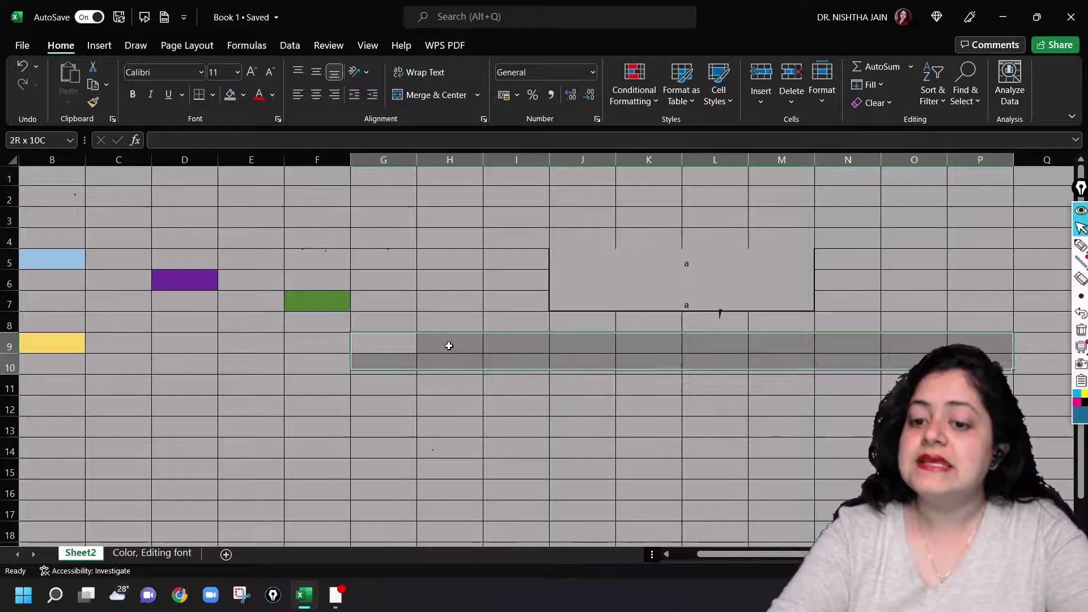
pyautogui.hotkey('shift', 'Up')
pyautogui.hotkey('shift', 'Up')
pyautogui.hotkey('shift', 'Up')
pyautogui.hotkey('shift', 'Up')
pyautogui.hotkey('shift', 'Up')
pyautogui.hotkey('shift', 'Up')
pyautogui.hotkey('shift', 'Up')
pyautogui.hotkey('shift', 'Up')
pyautogui.hotkey('shift', 'Up')
pyautogui.hotkey('shift', 'Up')
pyautogui.hotkey('shift', 'Up')
pyautogui.hotkey('shift', 'Up')
pyautogui.hotkey('shift', 'Up')
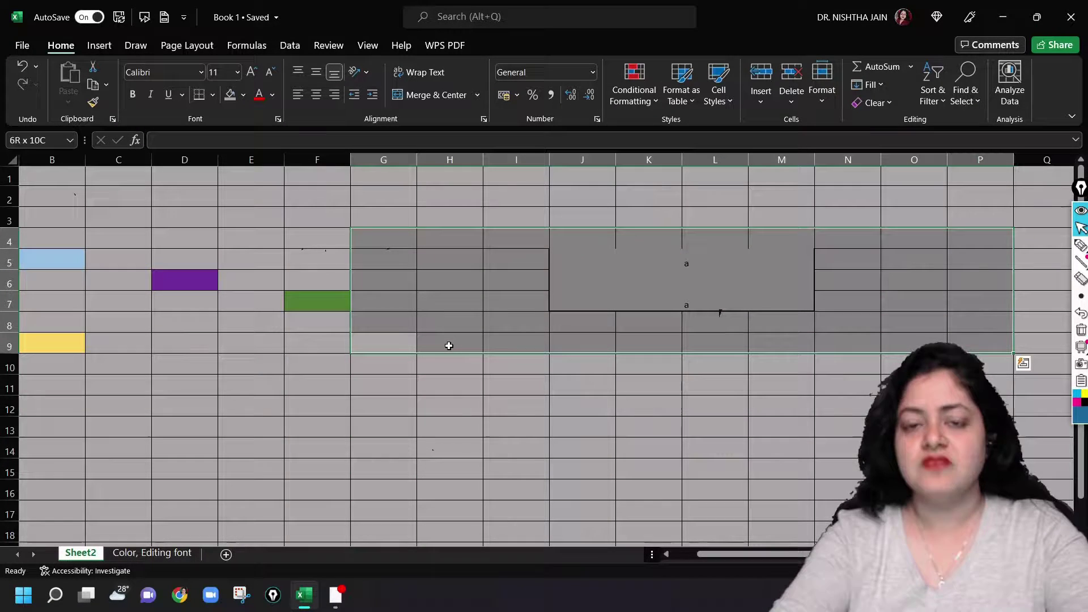
pyautogui.click(496, 440)
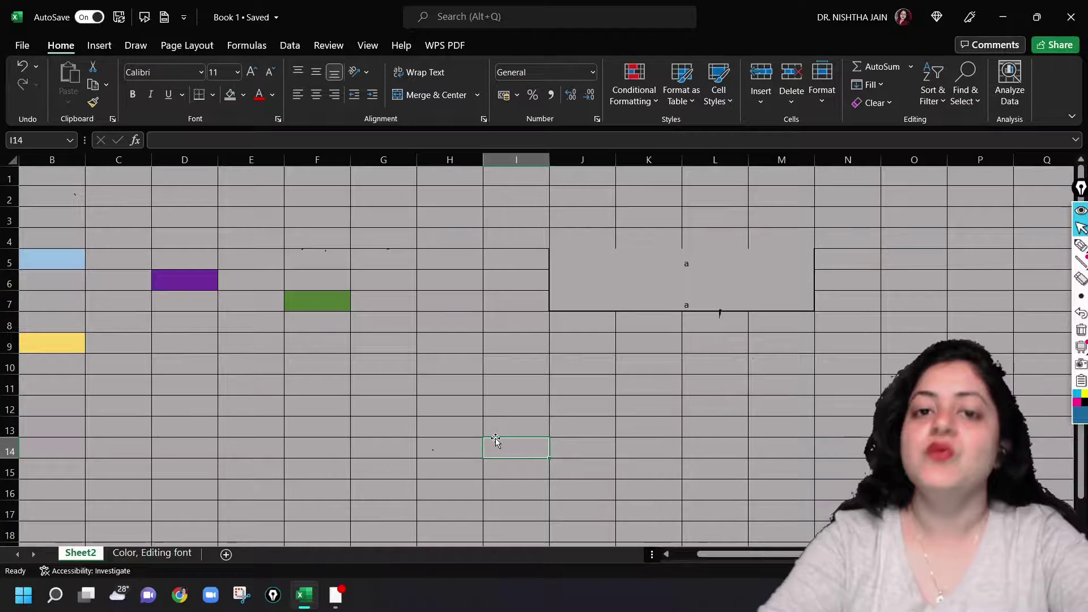
pyautogui.click(367, 604)
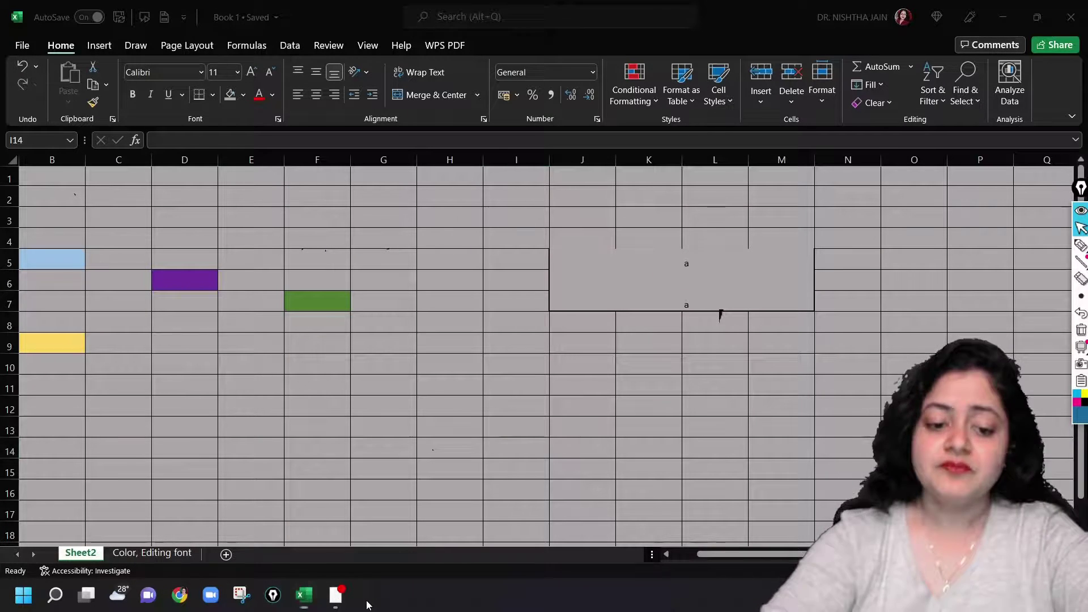